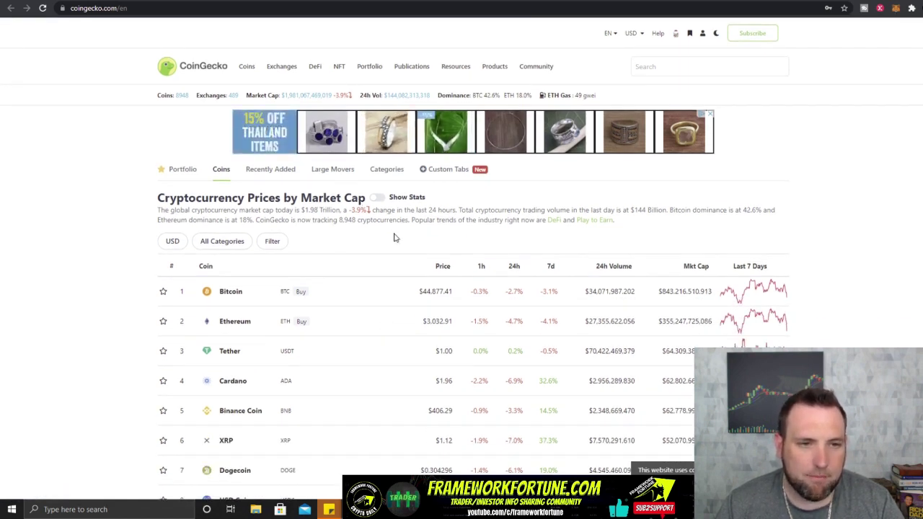
- Show the global market statistics above the coin list, and hide them again
click(377, 198)
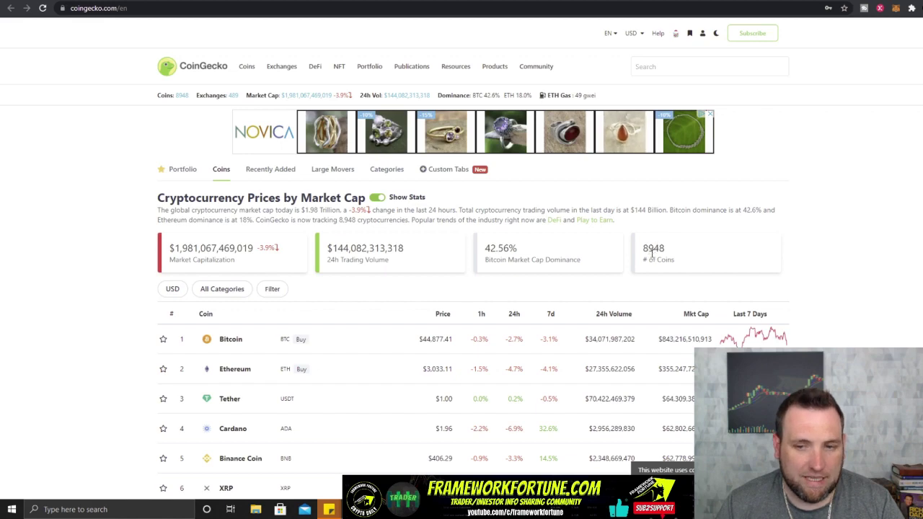
click(377, 197)
- Browse the top 100 coins ranked by market cap and return to the start of the list
scroll(366, 202, down, 2)
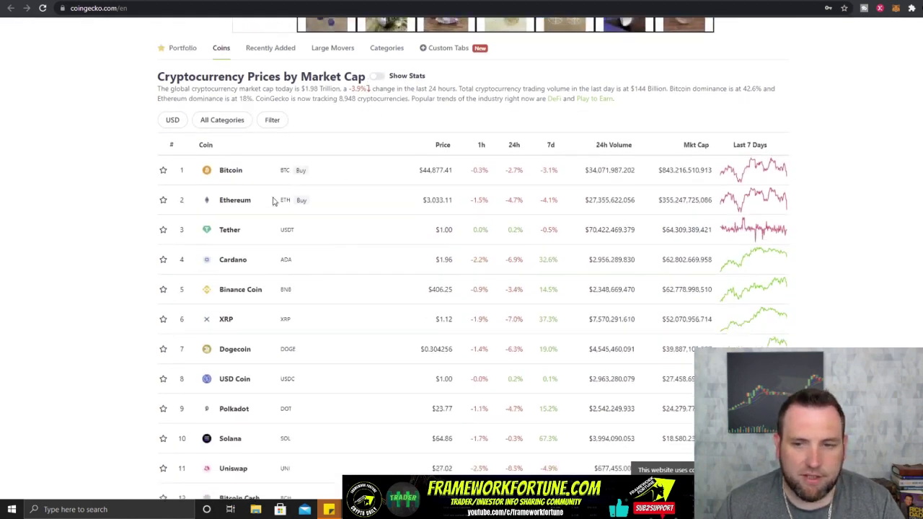
scroll(375, 150, down, 10)
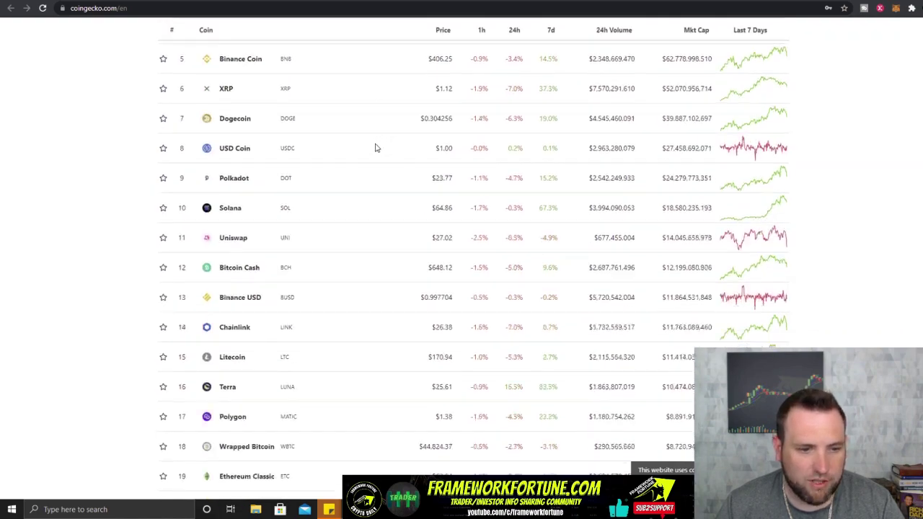
scroll(370, 153, down, 19)
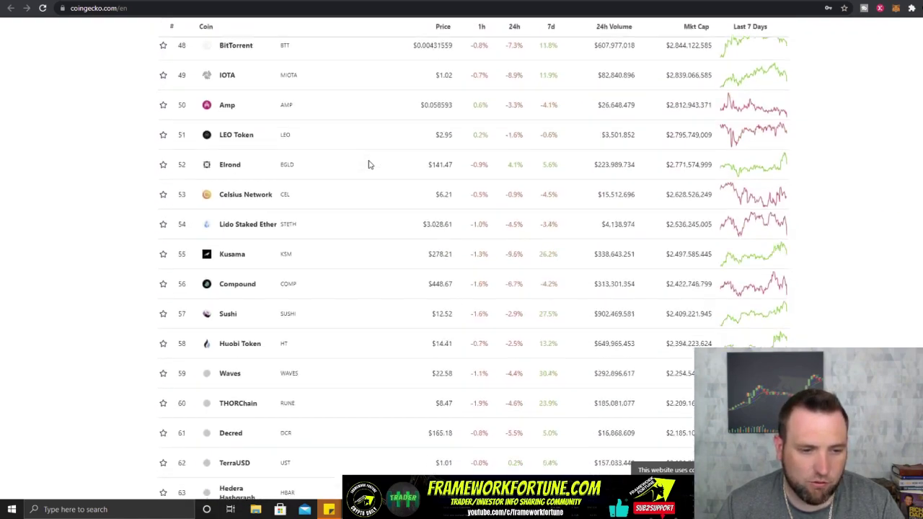
scroll(369, 162, down, 11)
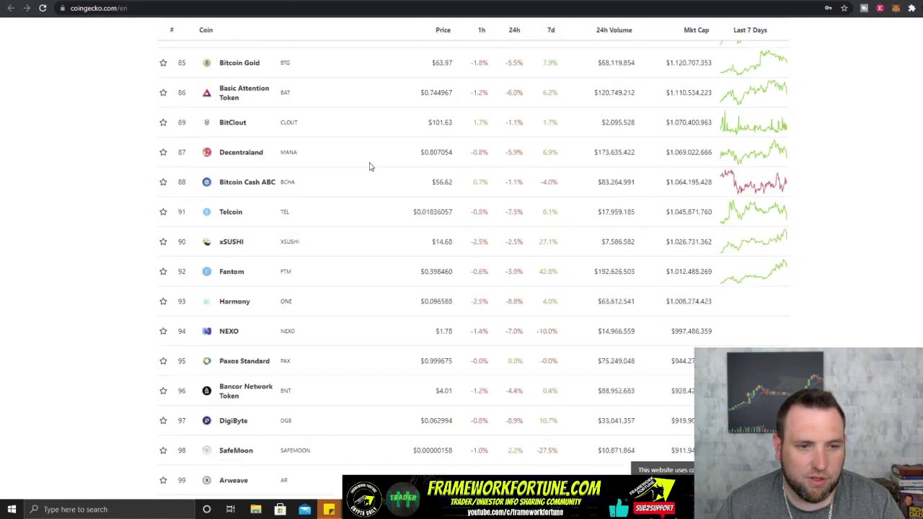
scroll(569, 160, up, 14)
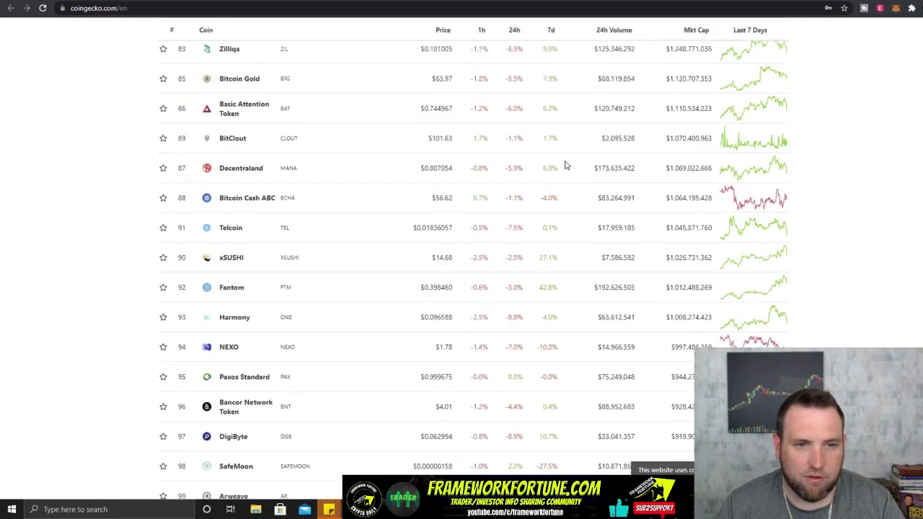
scroll(542, 161, up, 19)
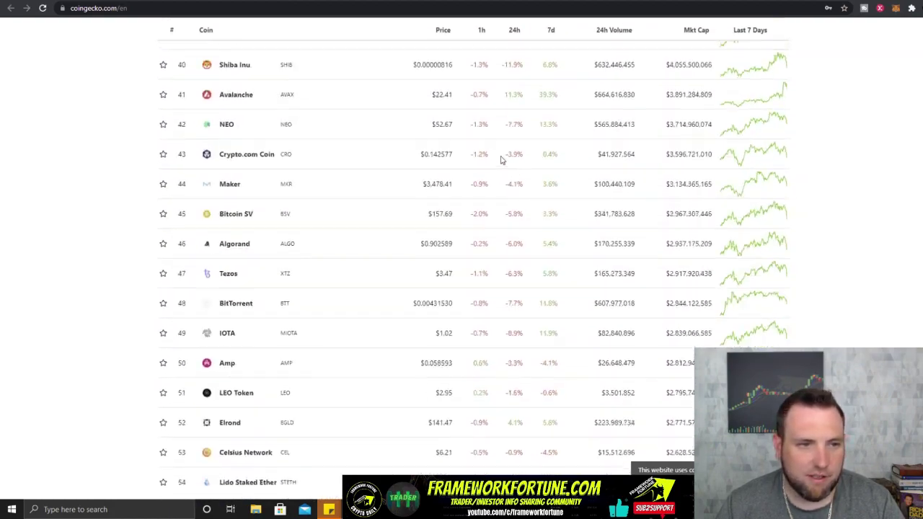
scroll(215, 159, up, 4)
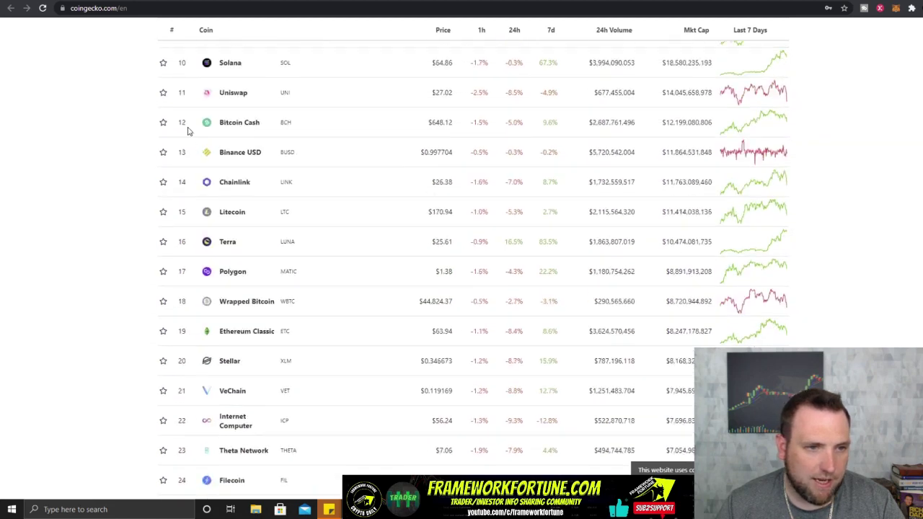
scroll(180, 126, up, 4)
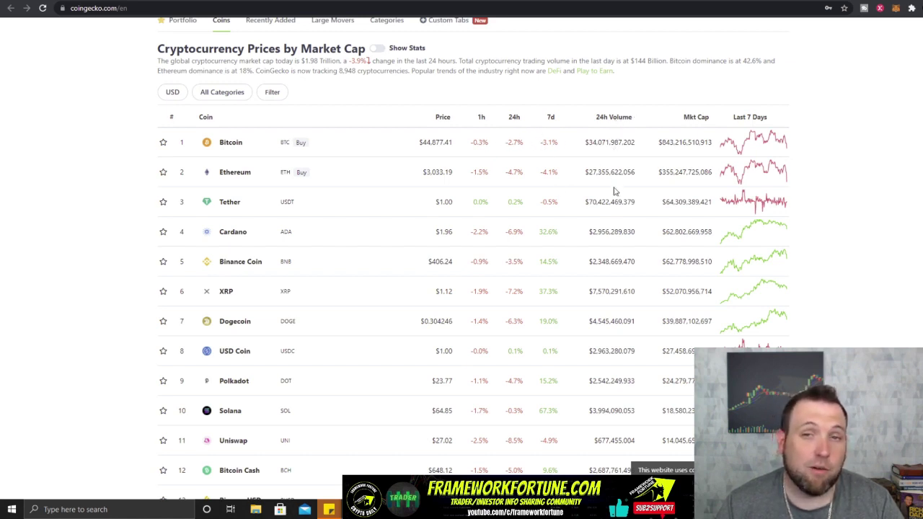
- Highlight Bitcoin's 24h volume and compare the leading coins' volumes and seven-day charts
drag(596, 142, 633, 144)
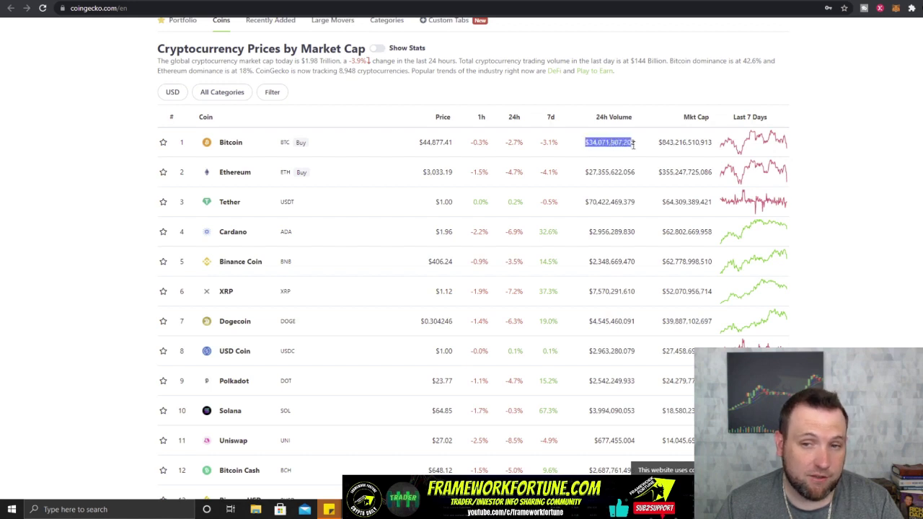
click(623, 157)
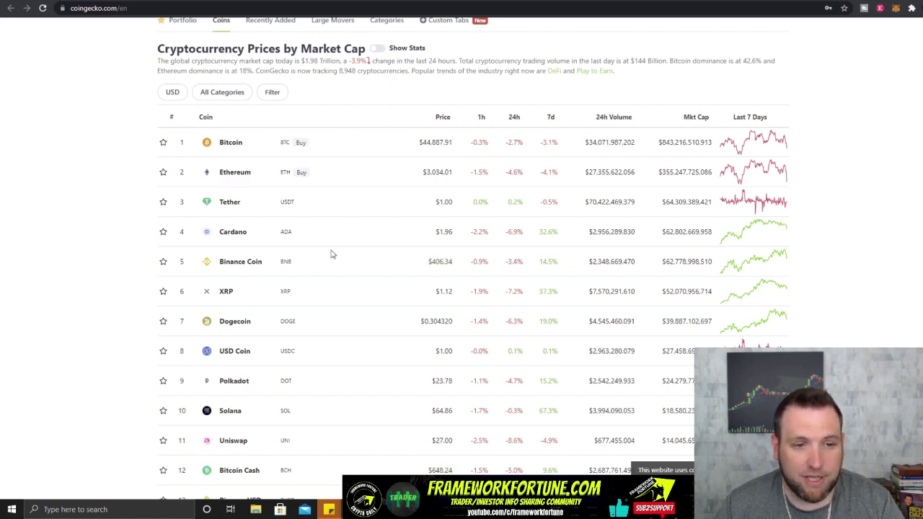
scroll(516, 272, down, 1)
scroll(459, 248, down, 2)
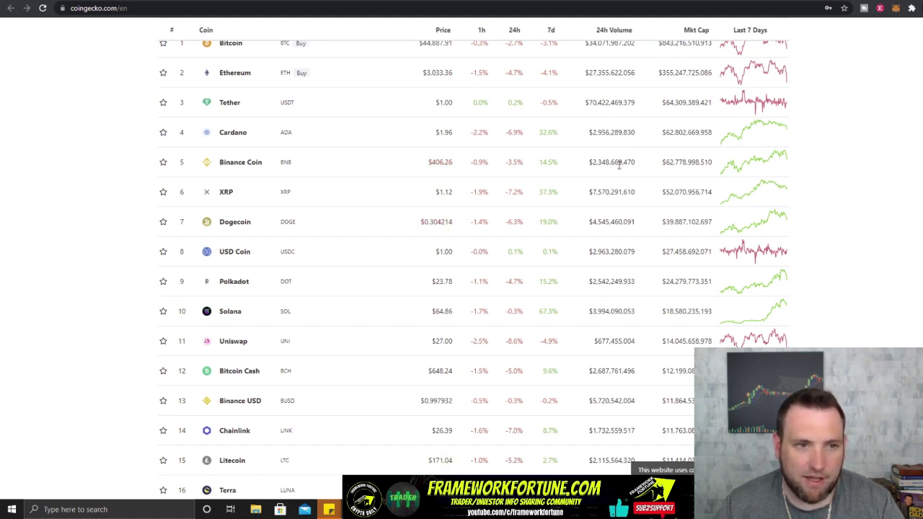
scroll(608, 192, up, 1)
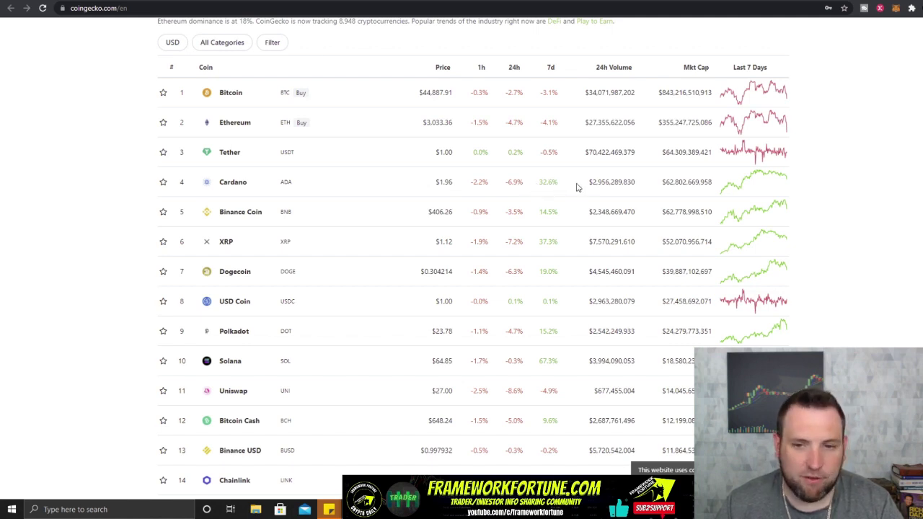
scroll(670, 216, up, 1)
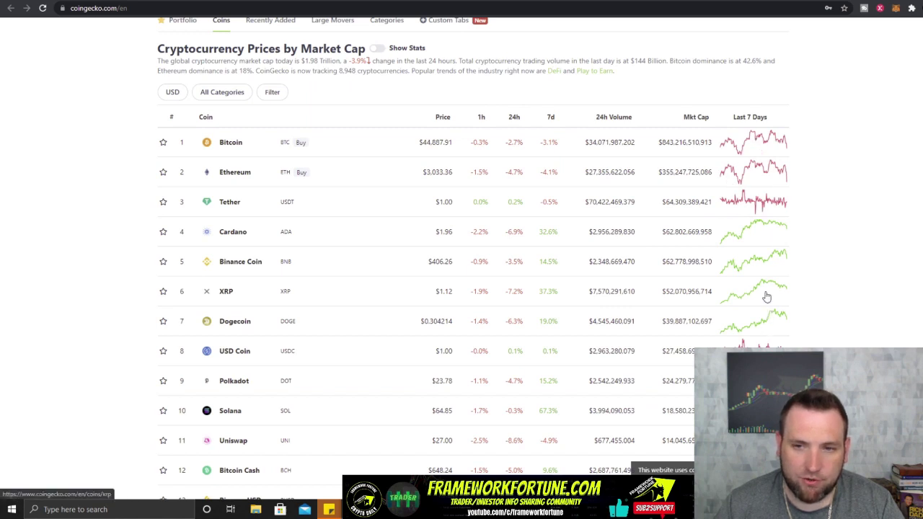
- Sort the coin list in turn by price, 24h volume, market cap, Last 7 Days, and finally 7d change in descending order
scroll(694, 147, up, 1)
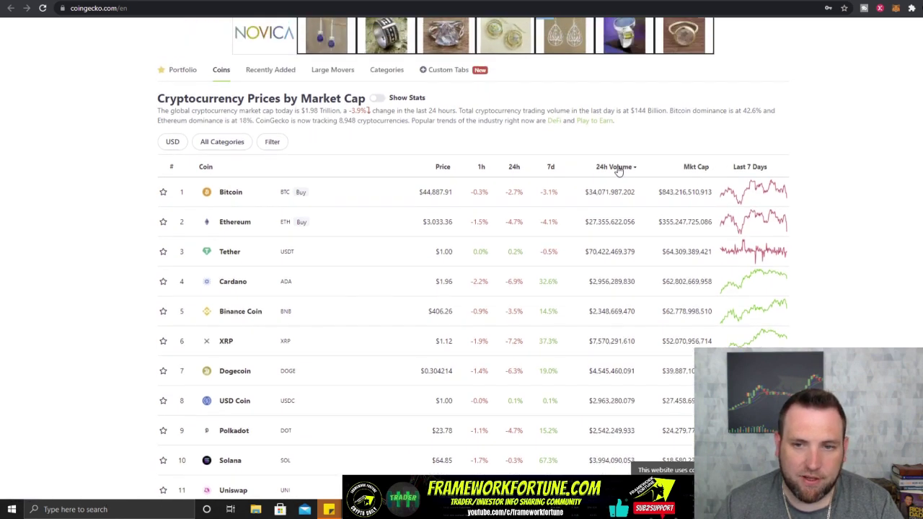
click(452, 169)
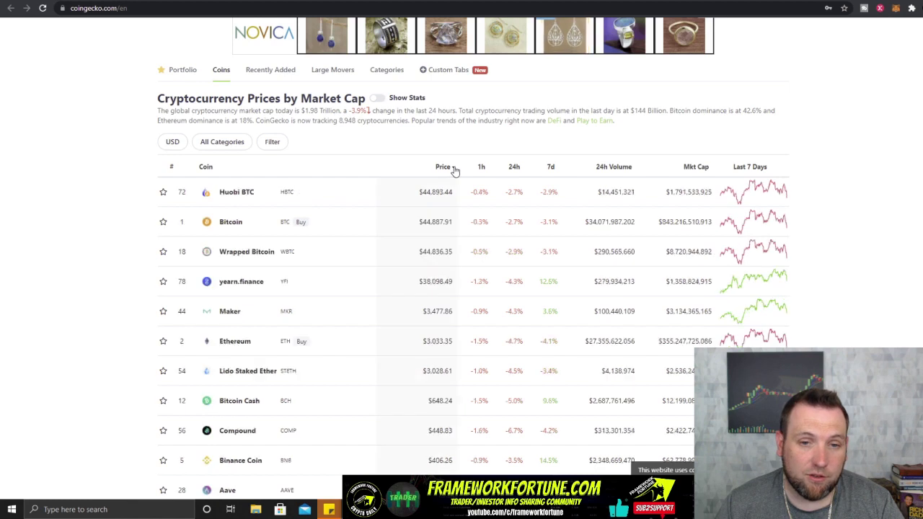
click(630, 169)
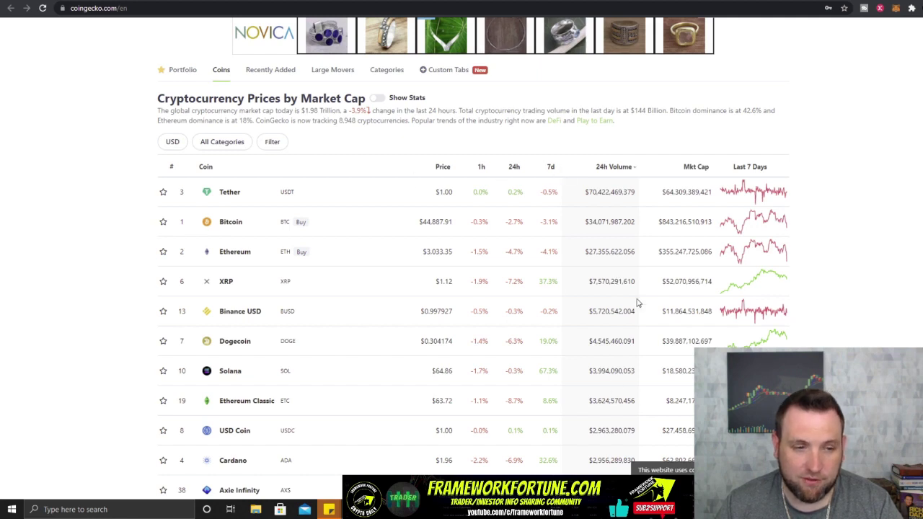
click(695, 167)
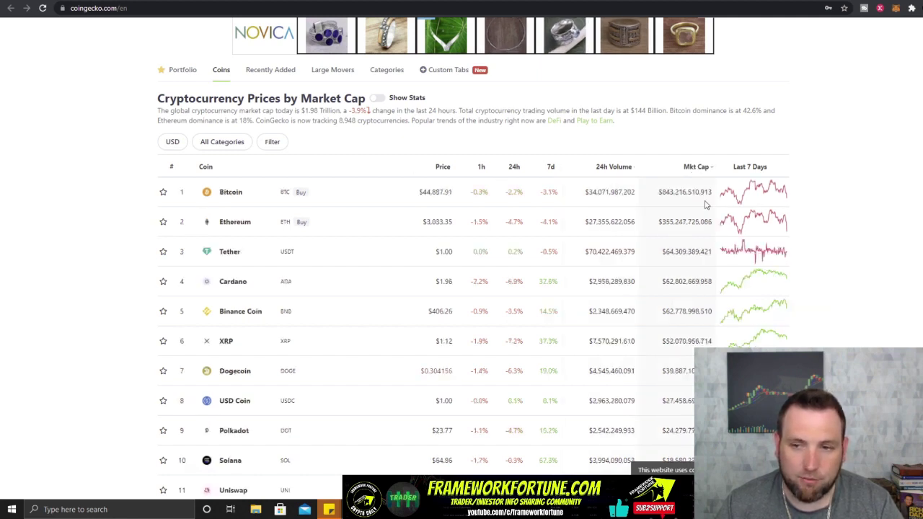
click(748, 176)
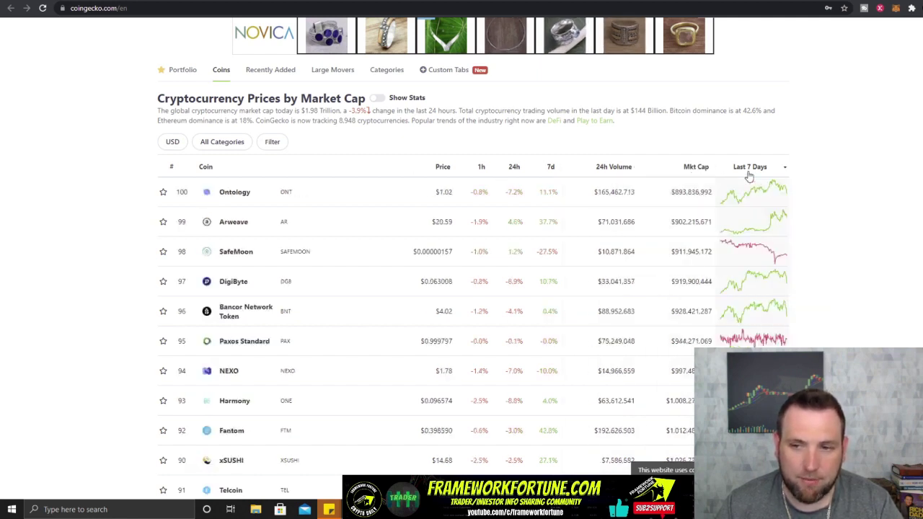
click(553, 167)
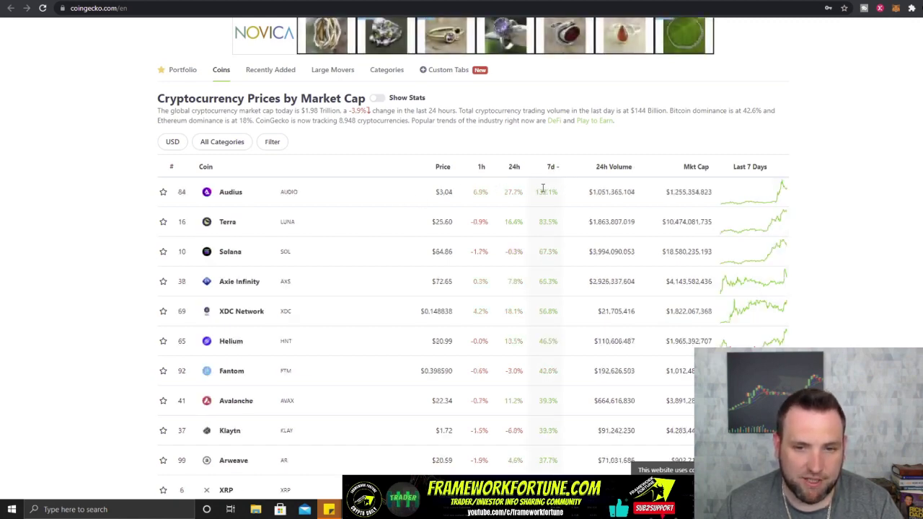
scroll(359, 229, up, 2)
scroll(358, 229, down, 1)
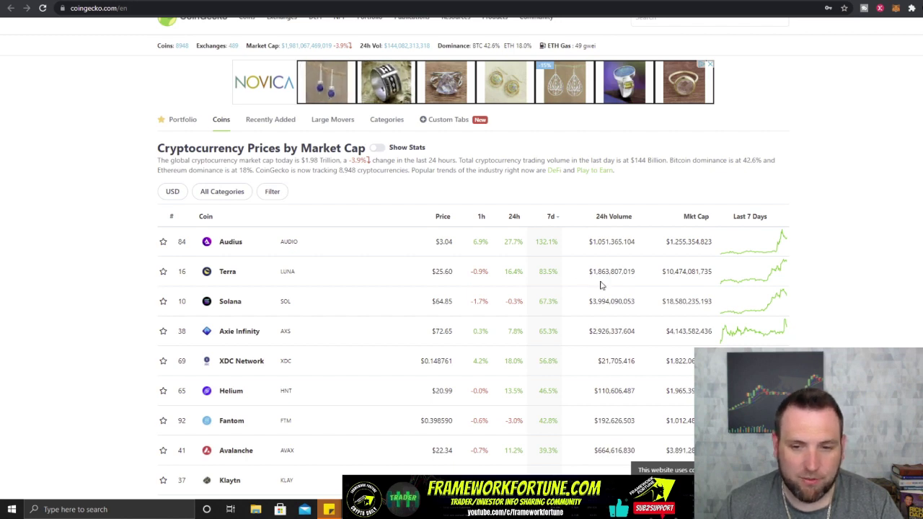
- Show the extra coin filters and look through the available platforms and hashing algorithms
scroll(339, 245, up, 1)
click(270, 241)
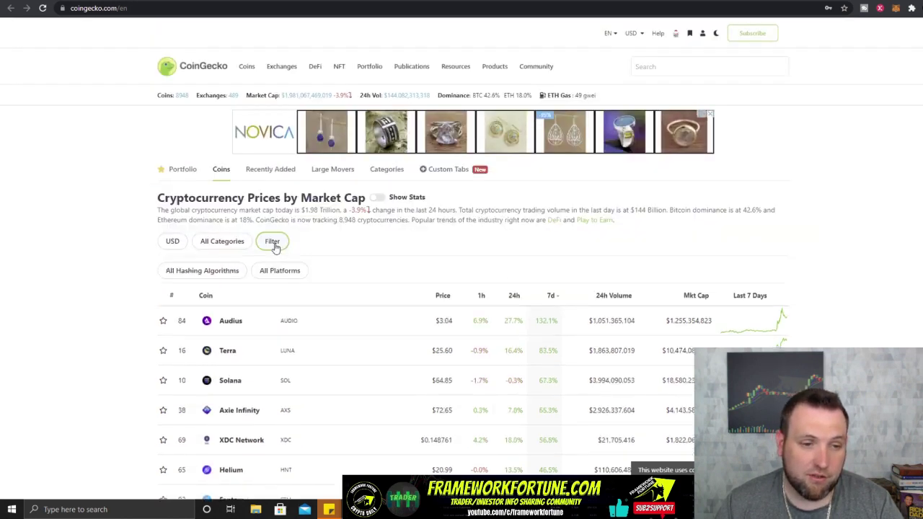
click(283, 272)
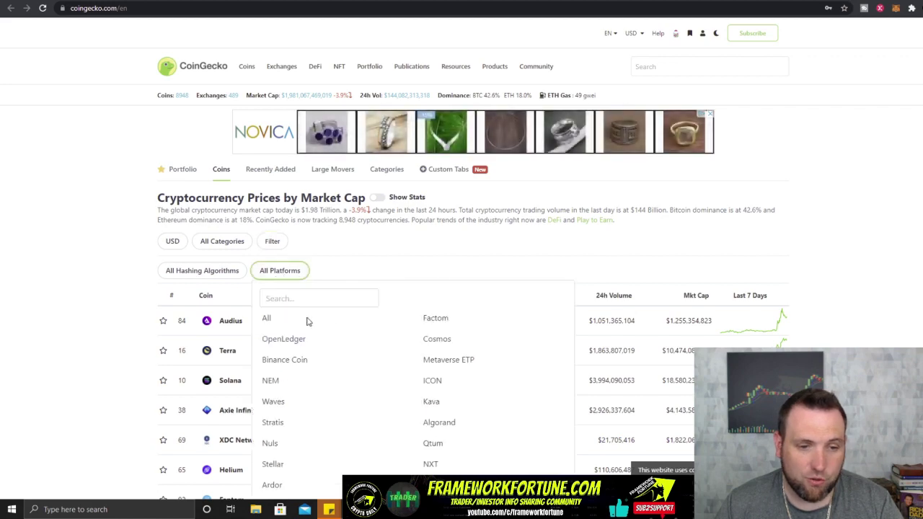
scroll(310, 322, down, 2)
scroll(385, 335, down, 1)
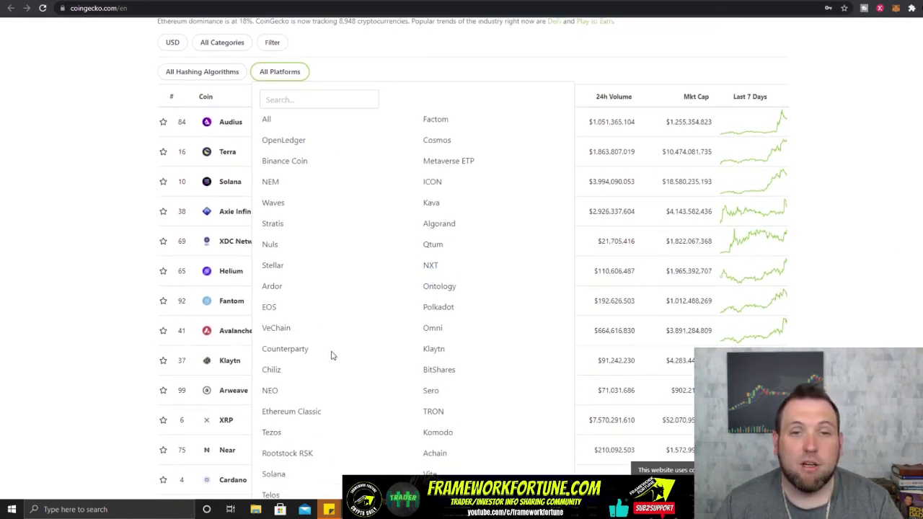
click(216, 75)
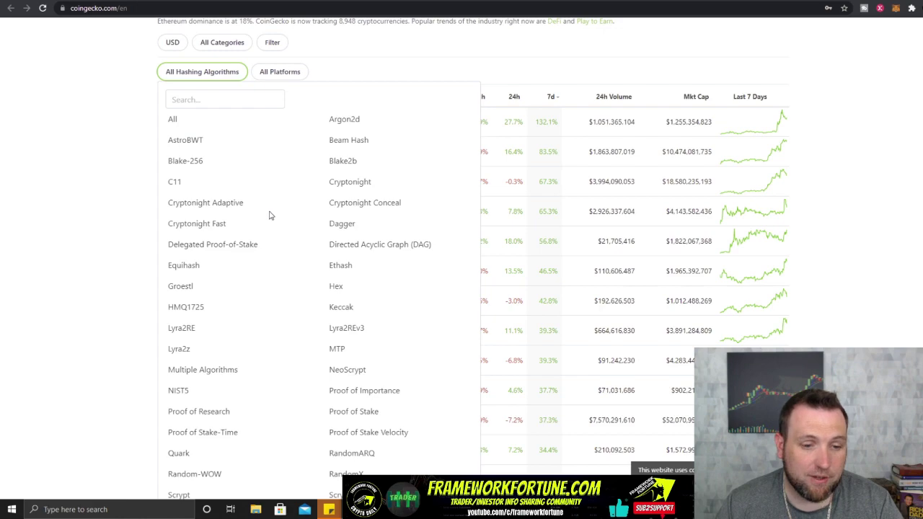
scroll(268, 214, down, 2)
scroll(264, 205, up, 4)
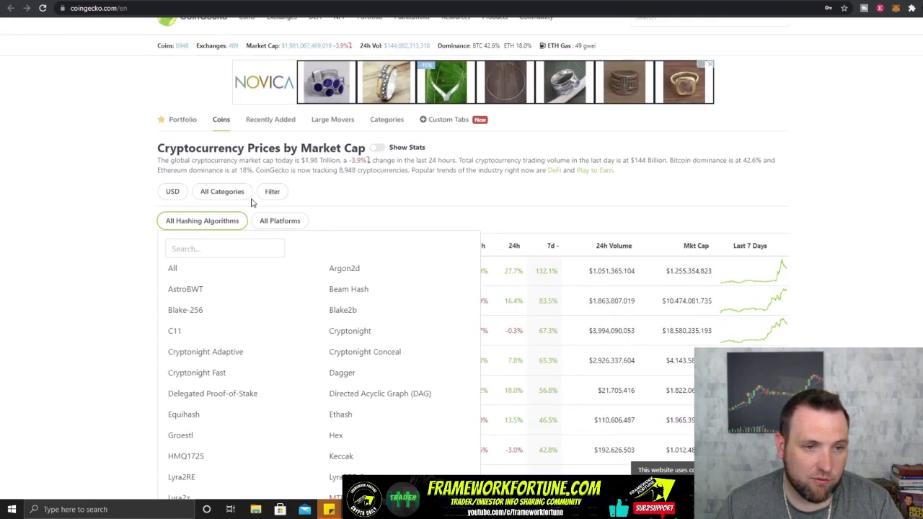
click(333, 193)
- Review the cryptocurrencies, fiat currencies and commodities available as the price display currency
click(172, 191)
scroll(209, 151, down, 2)
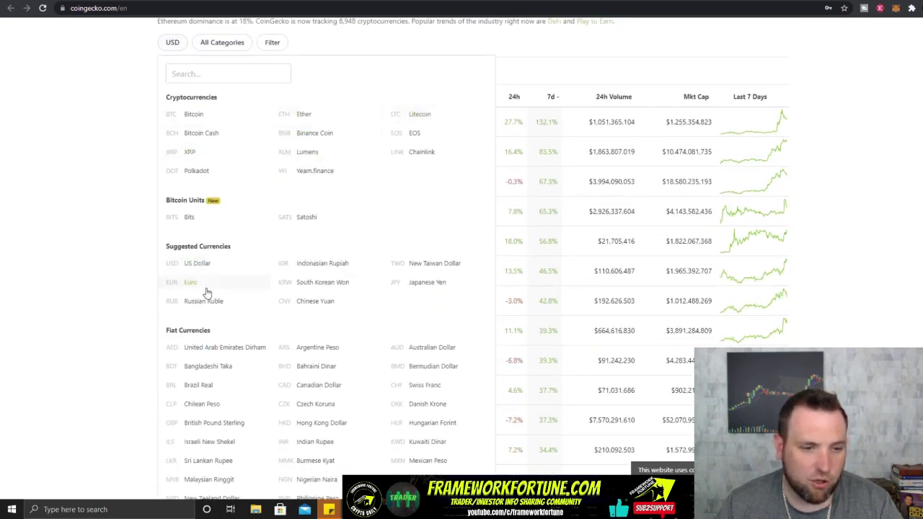
scroll(230, 367, down, 4)
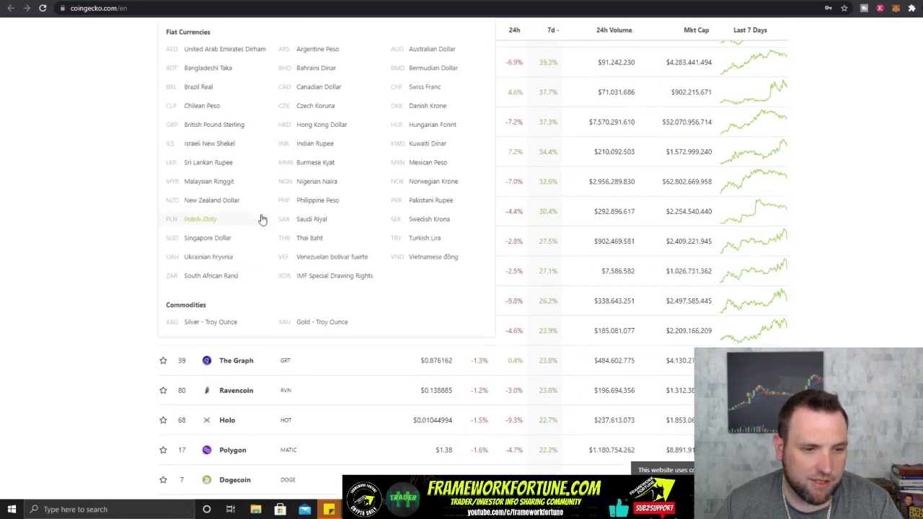
scroll(262, 210, up, 6)
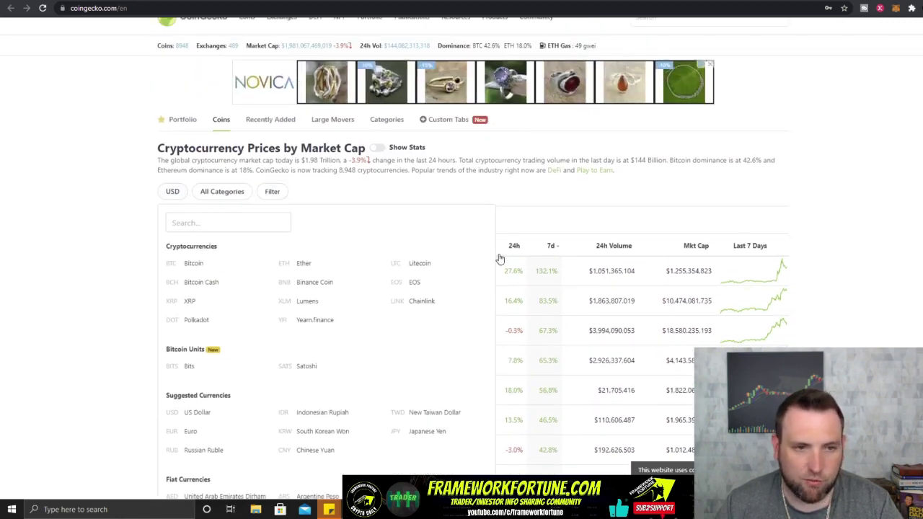
- Filter the coin list to the NFT Index category
click(239, 192)
scroll(323, 191, down, 3)
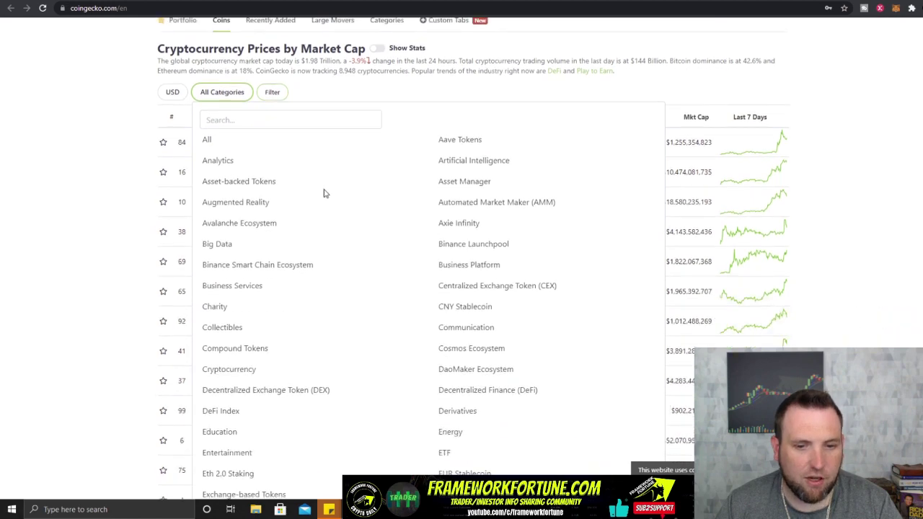
scroll(313, 208, down, 7)
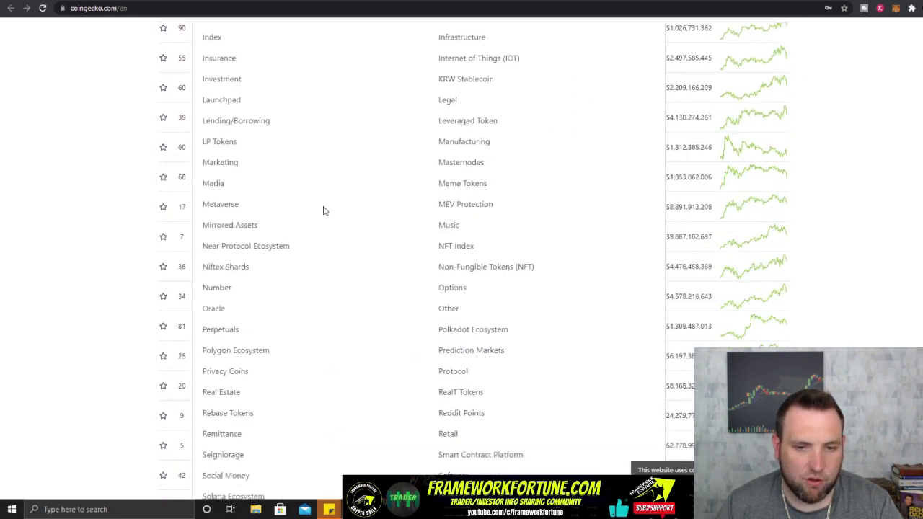
scroll(505, 216, up, 1)
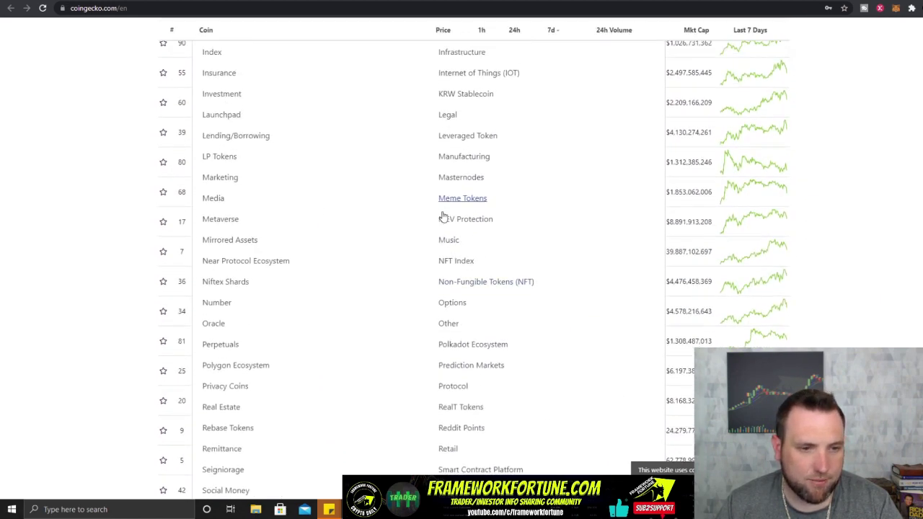
click(456, 261)
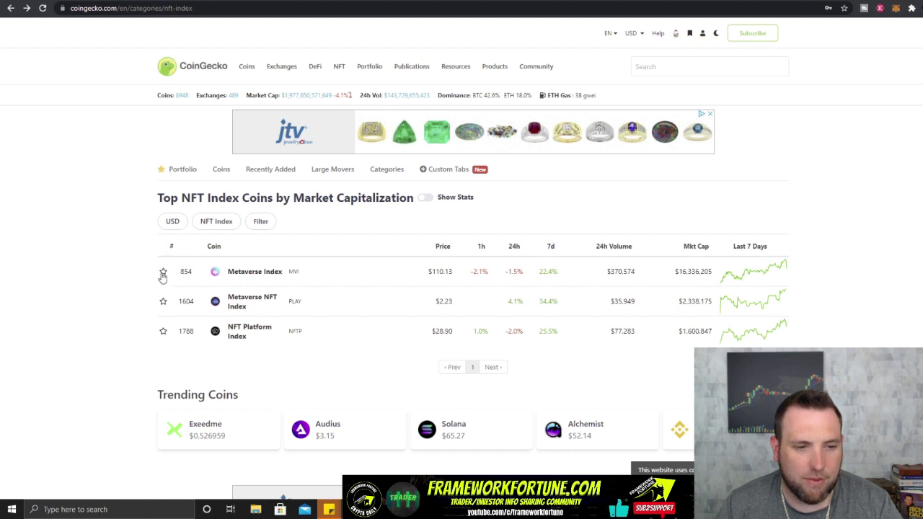
- Add the Metaverse Index (MVI) coin to My Portfolio
click(163, 273)
click(226, 298)
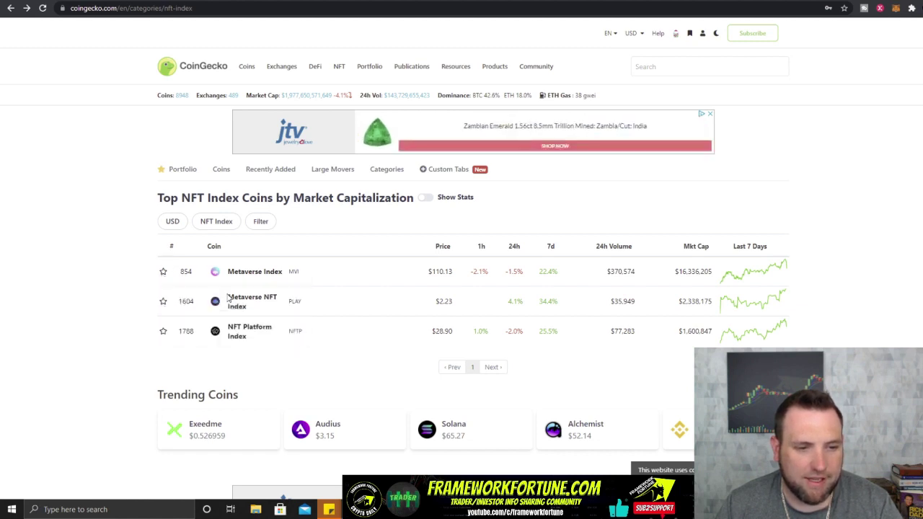
click(163, 272)
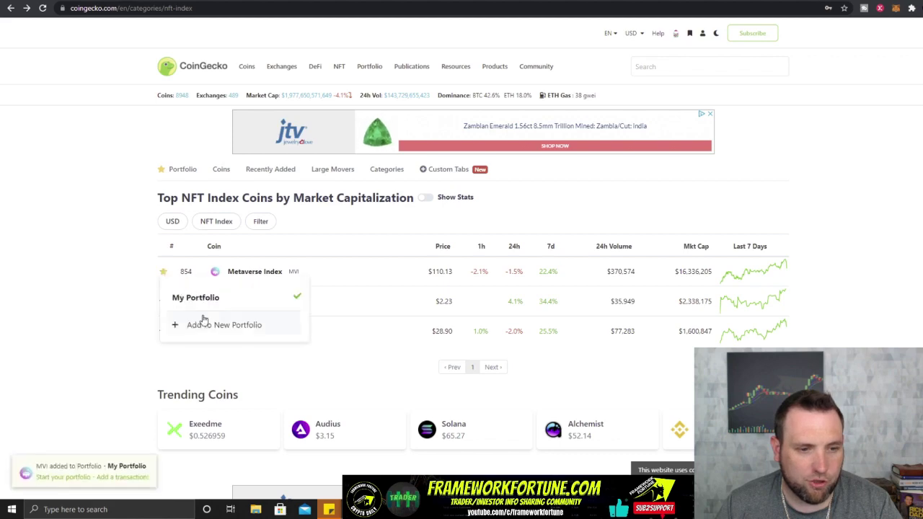
- Open My Portfolio and check the sell form for a Metaverse Index transaction, closing it without submitting
click(174, 173)
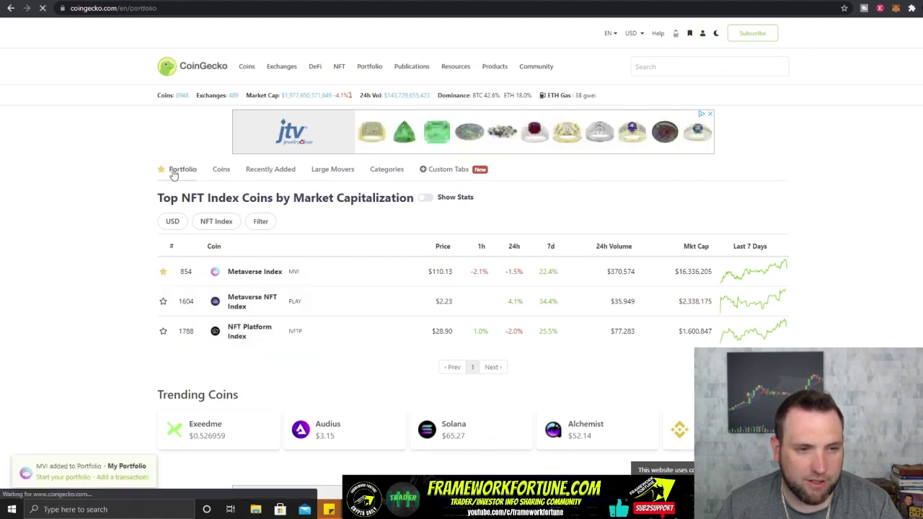
scroll(392, 240, down, 2)
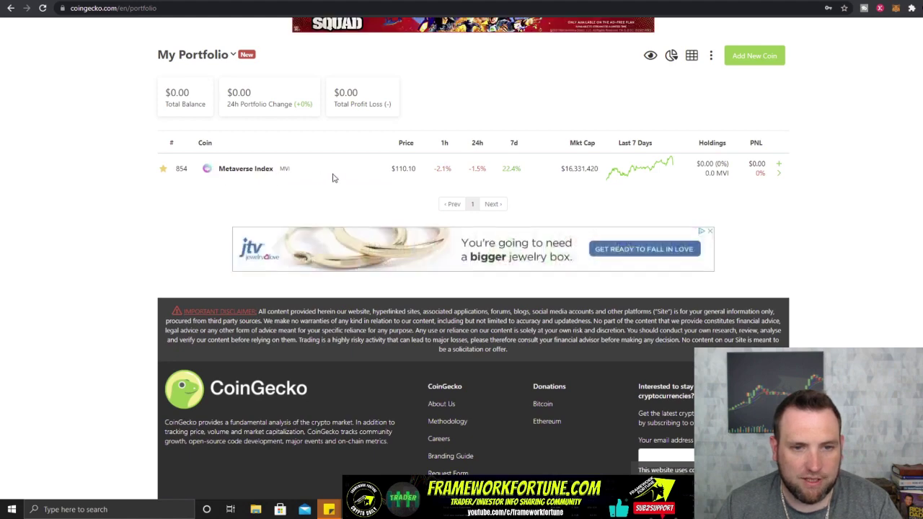
scroll(608, 185, up, 2)
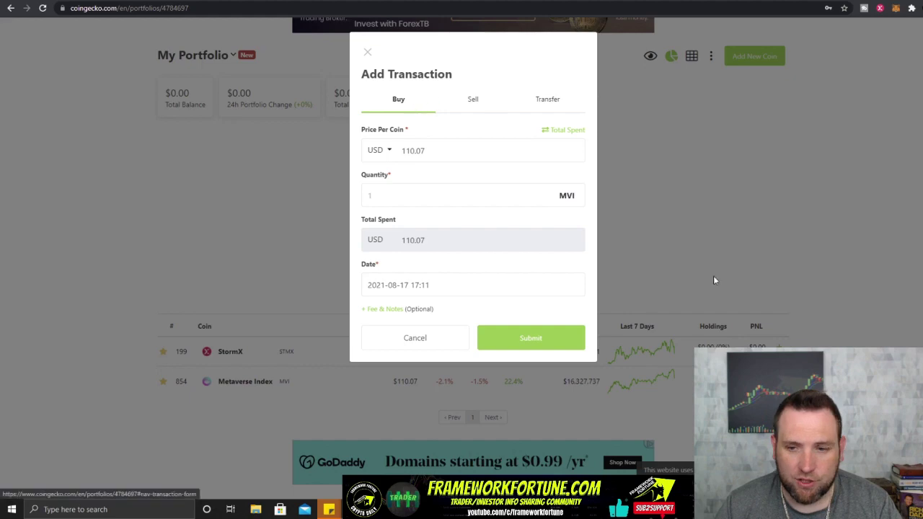
click(472, 99)
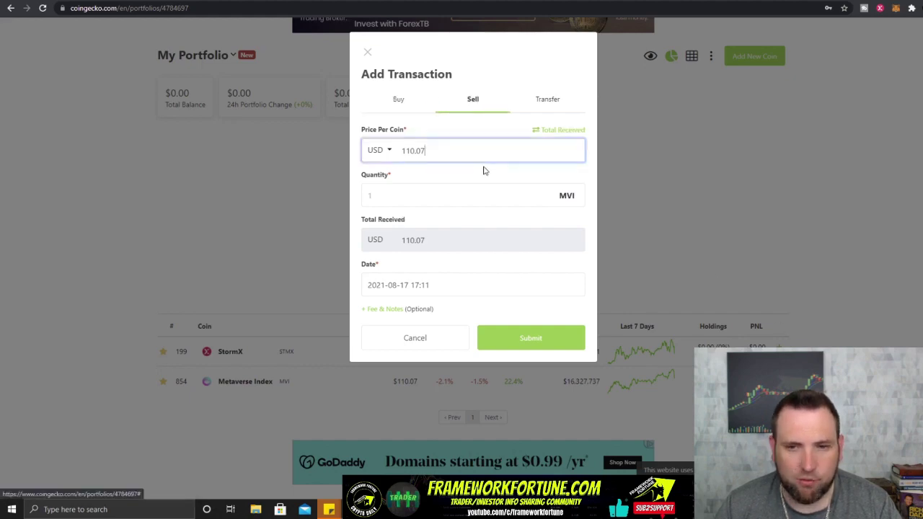
click(422, 343)
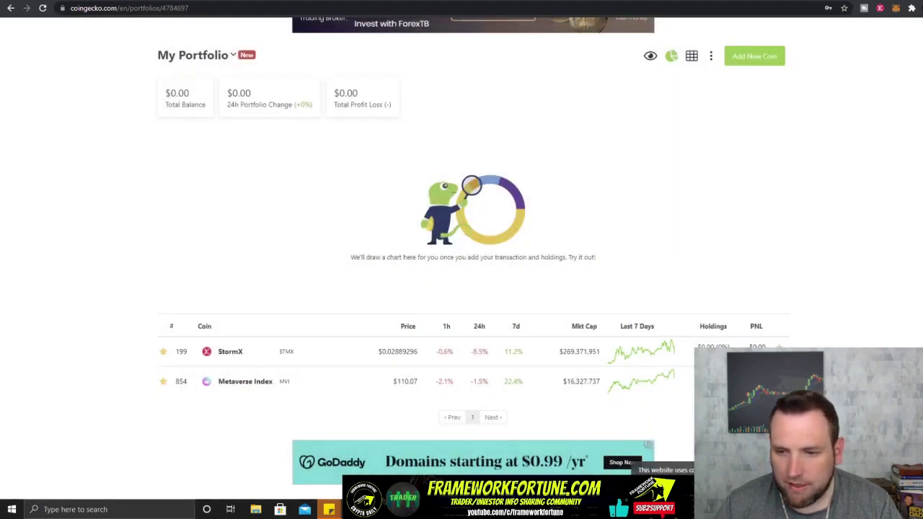
- Open the StormX transaction overview from the portfolio's coin list and look over its holdings and transactions
drag(786, 404, 793, 269)
scroll(829, 252, down, 3)
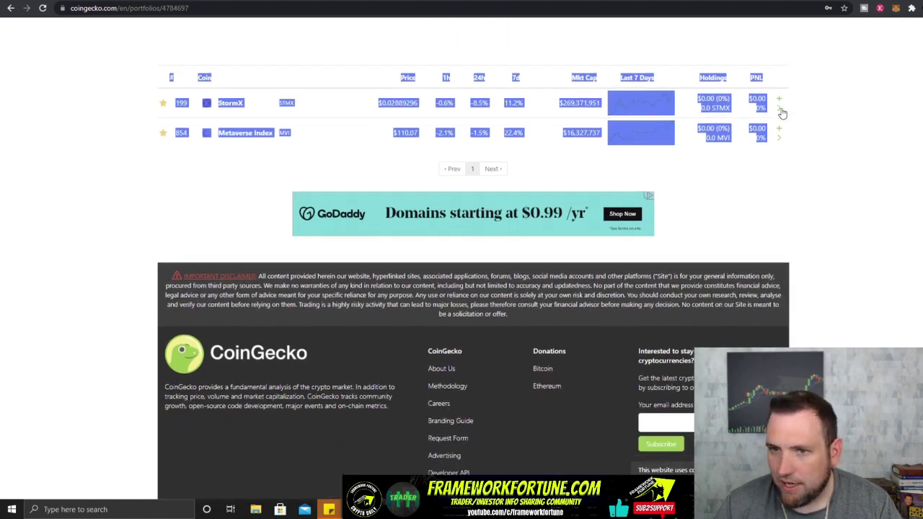
click(780, 112)
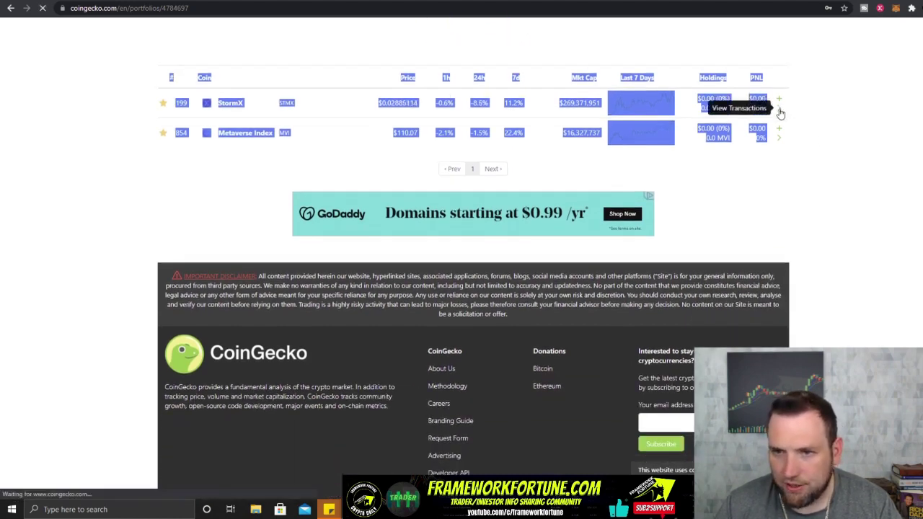
scroll(474, 240, down, 2)
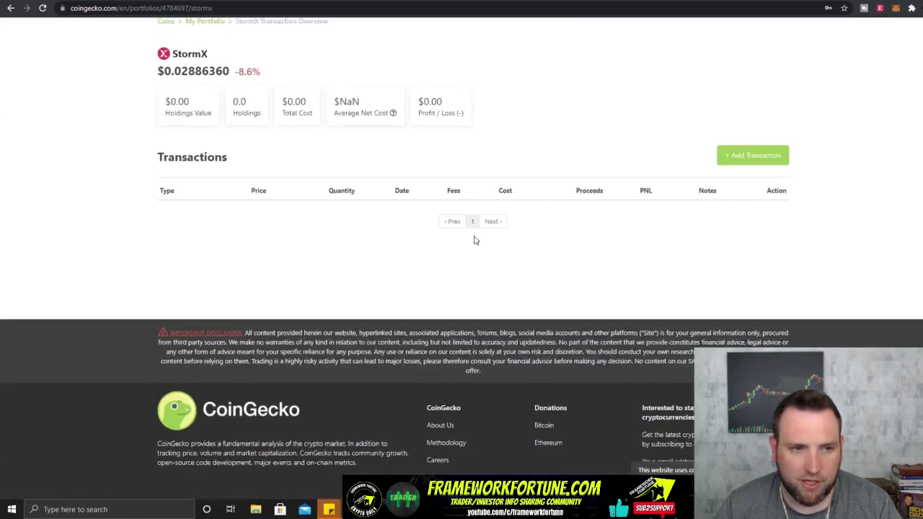
scroll(565, 193, up, 3)
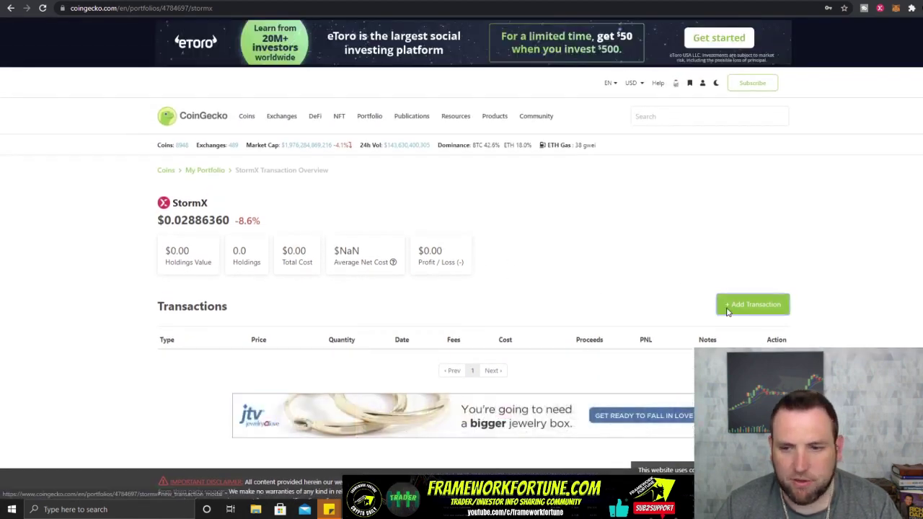
- Add a StormX buy transaction of 8000 STMX at 0.02 USD per coin
click(752, 304)
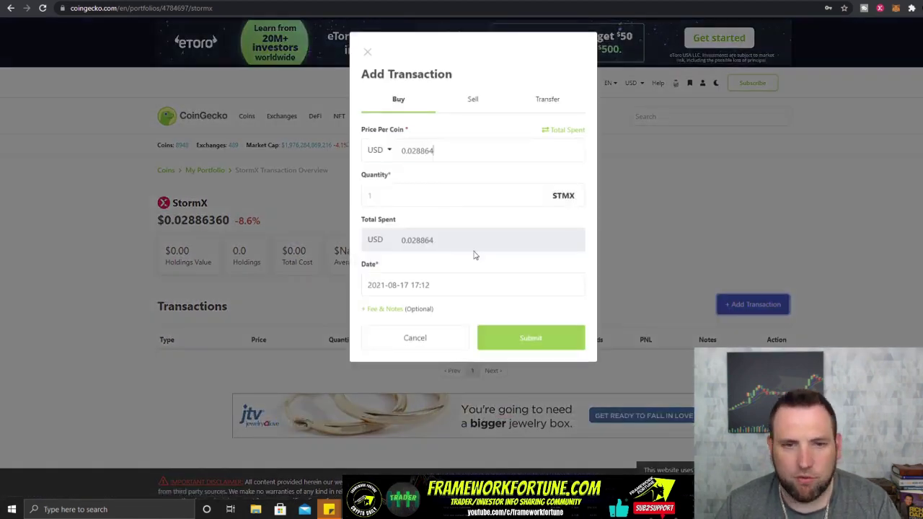
click(415, 196)
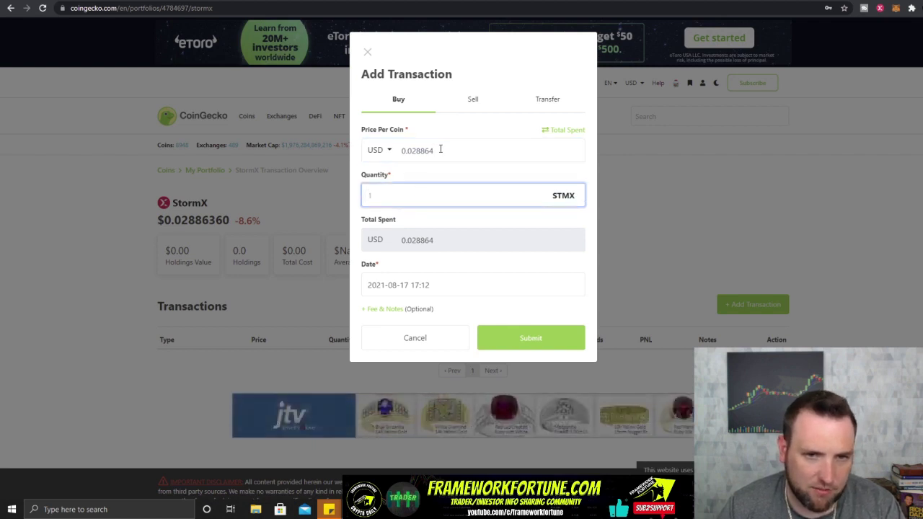
drag(435, 150, 413, 150)
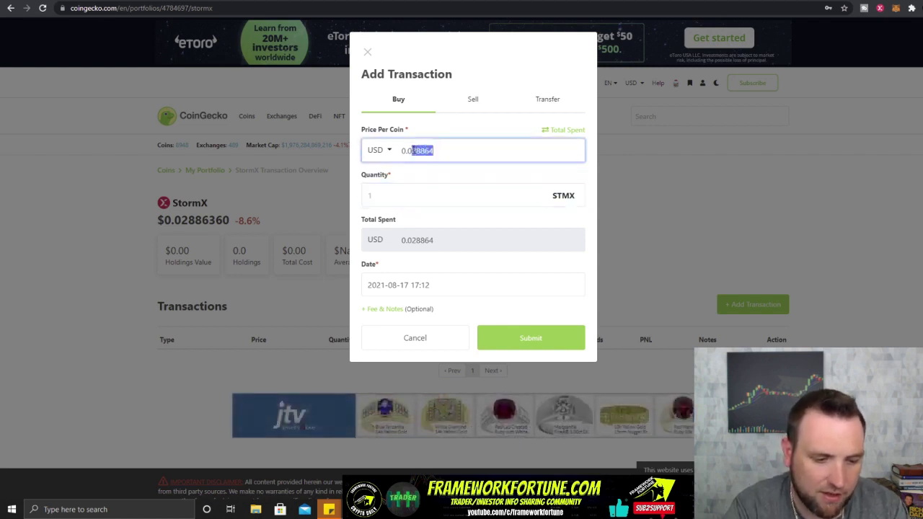
text(2)
key(Tab)
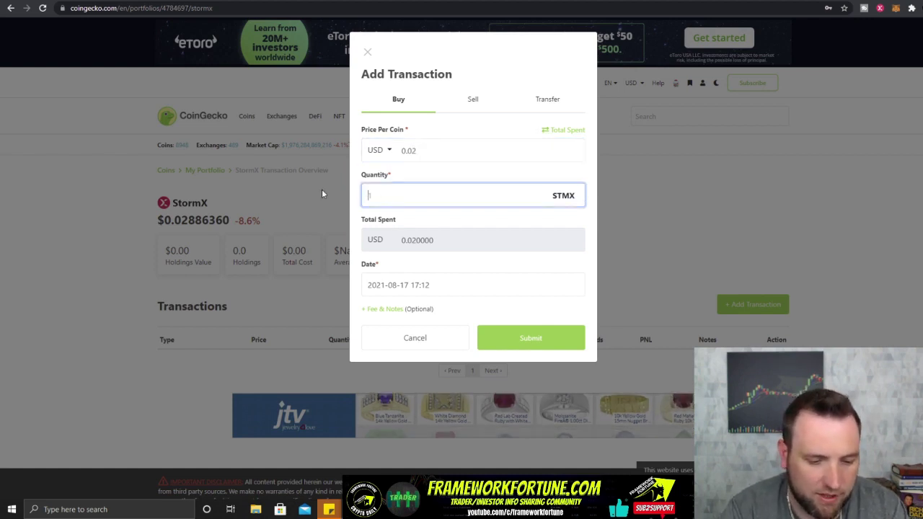
text(8000)
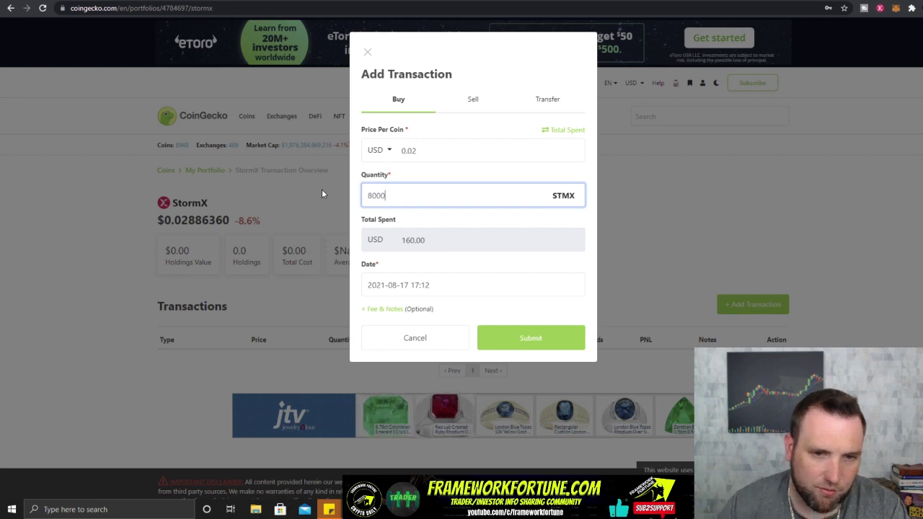
click(517, 336)
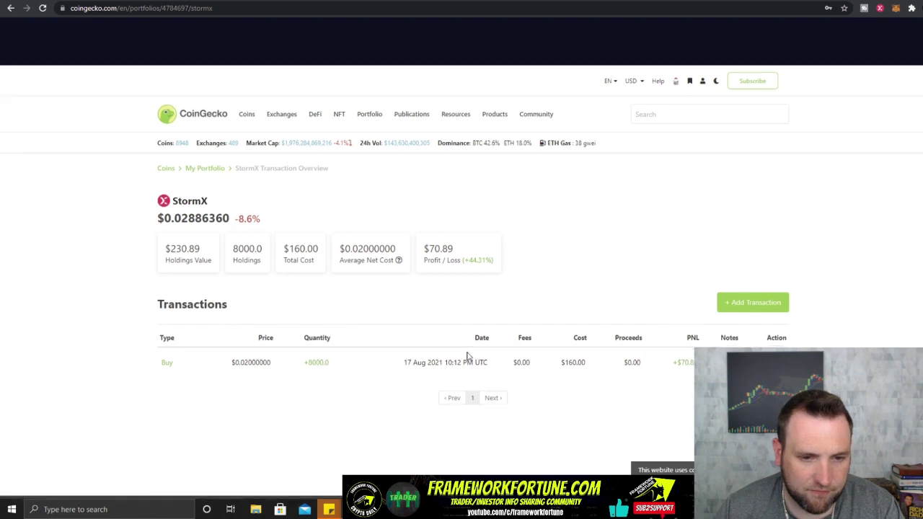
- Review the profit and loss and the other details of the StormX buy transaction
scroll(476, 317, down, 2)
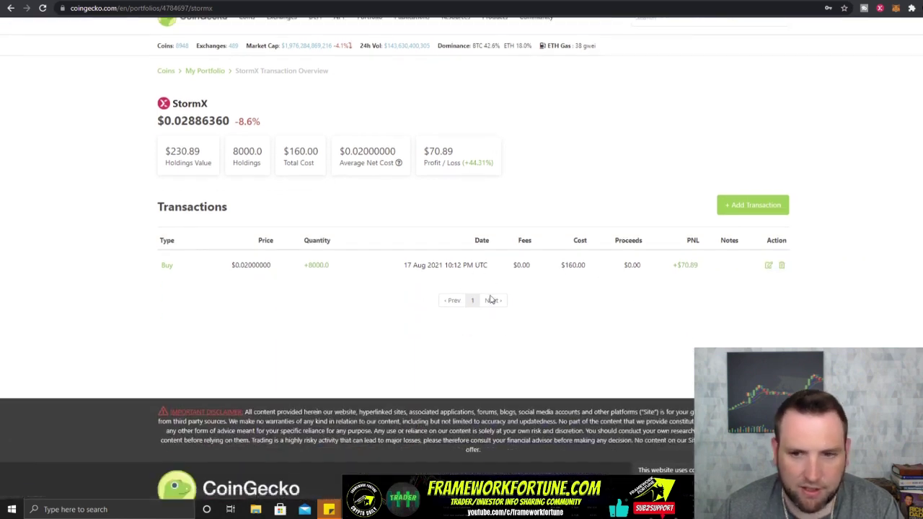
drag(669, 266, 697, 267)
click(700, 278)
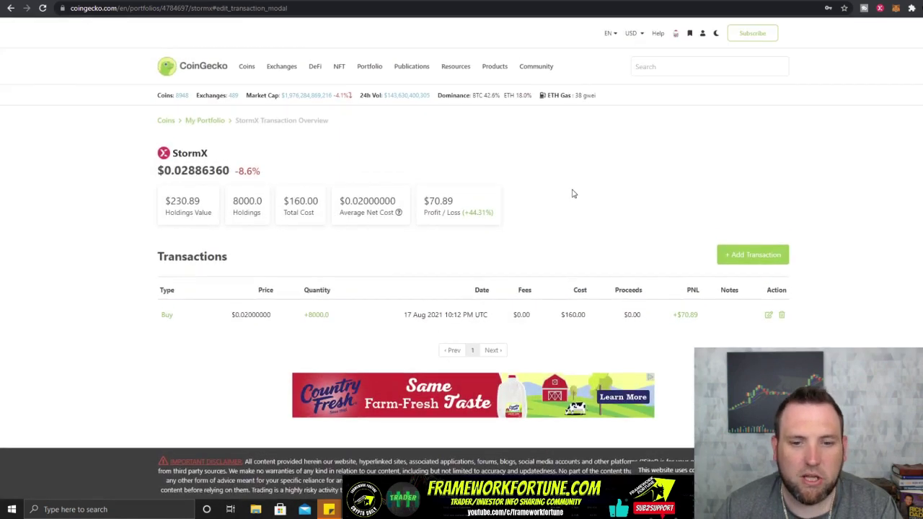
scroll(572, 191, down, 3)
scroll(475, 260, up, 2)
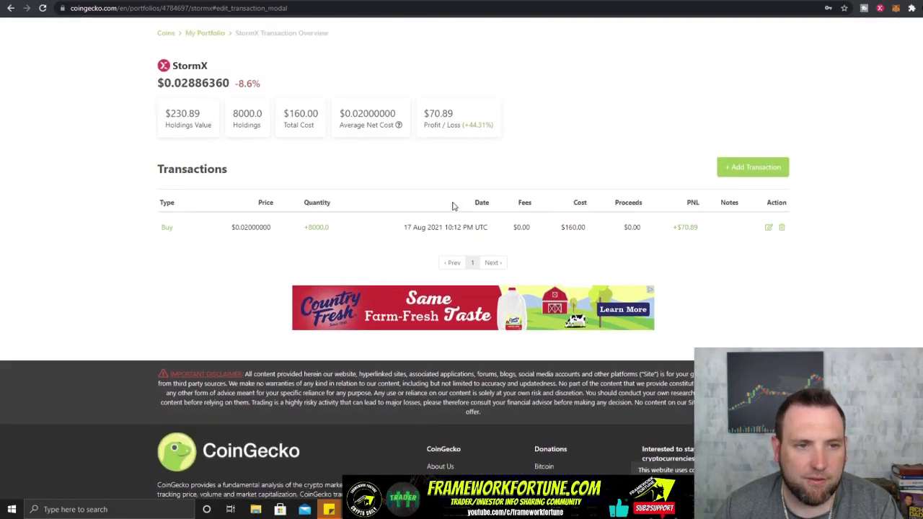
scroll(453, 206, up, 2)
- Return to My Portfolio and check the site-wide market statistics, including dominance, ETH gas and the exchange ranking
click(204, 125)
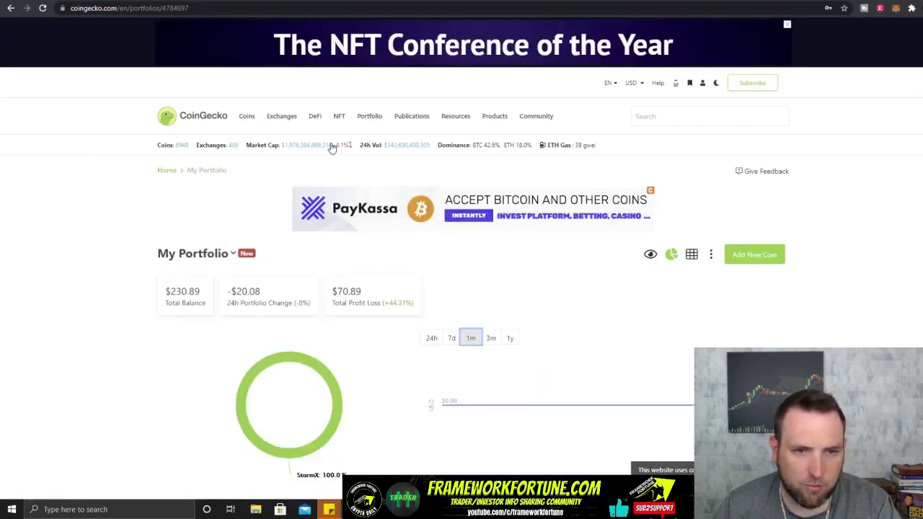
mouse_move(573, 148)
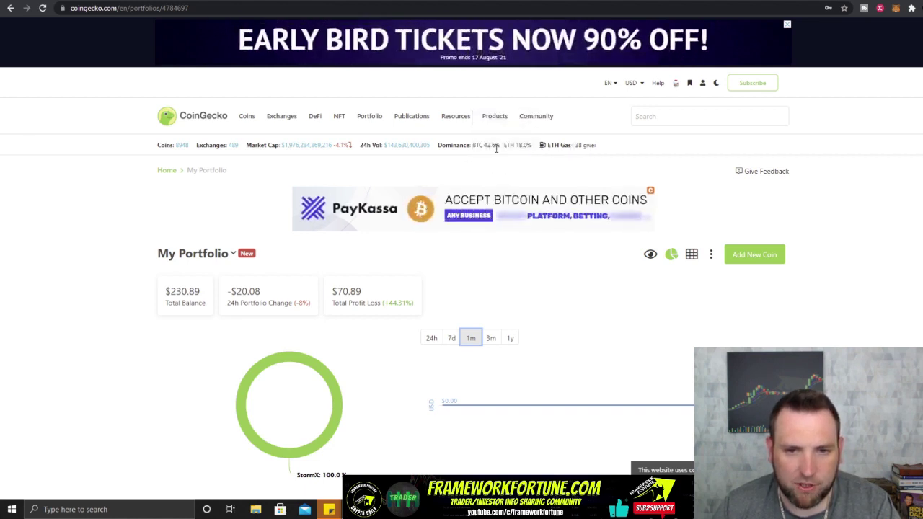
drag(533, 147, 437, 150)
click(414, 156)
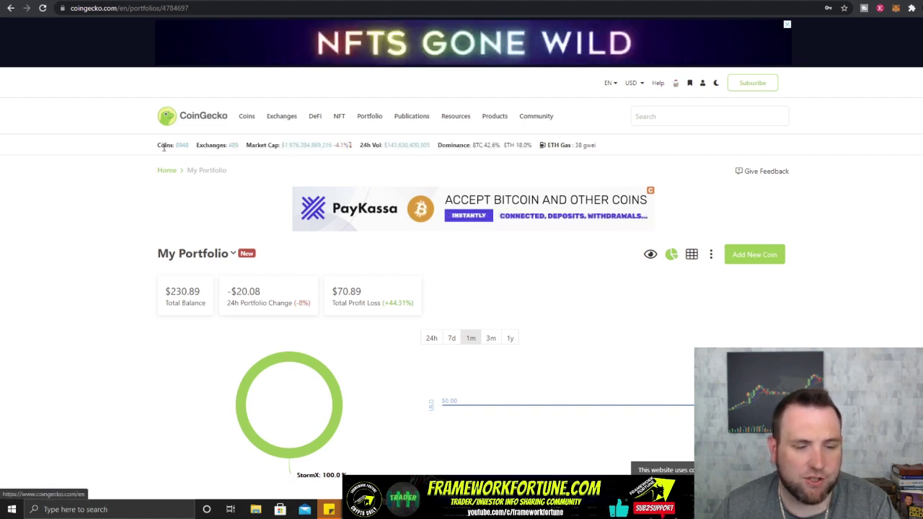
click(237, 146)
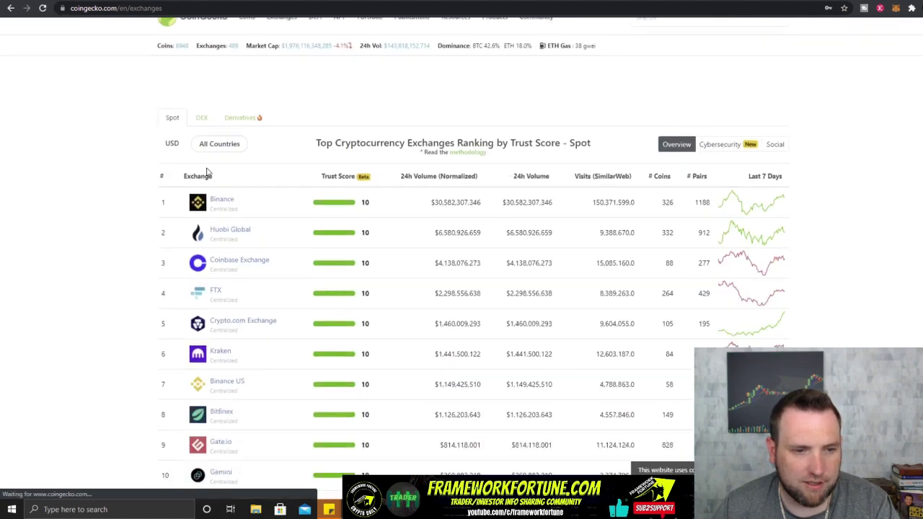
click(11, 9)
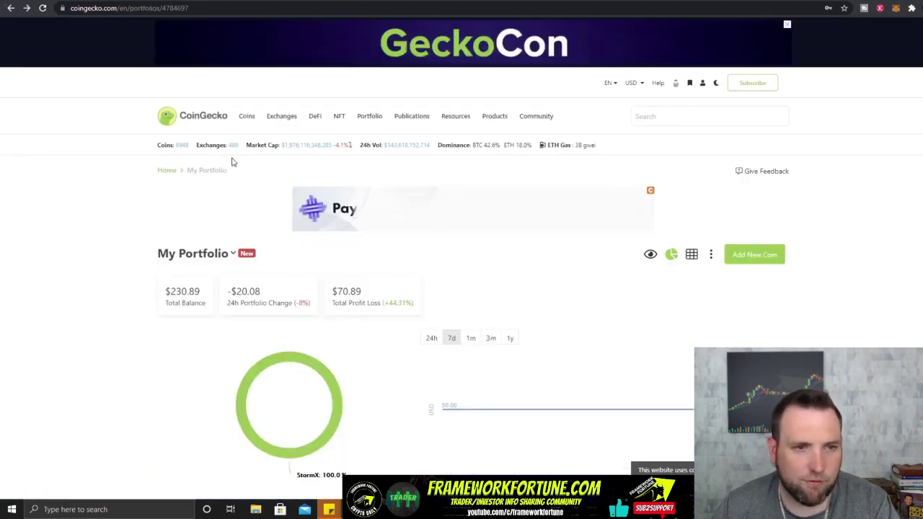
- From the main coin list, look through the recently added coins and the largest gainers and losers
mouse_move(252, 123)
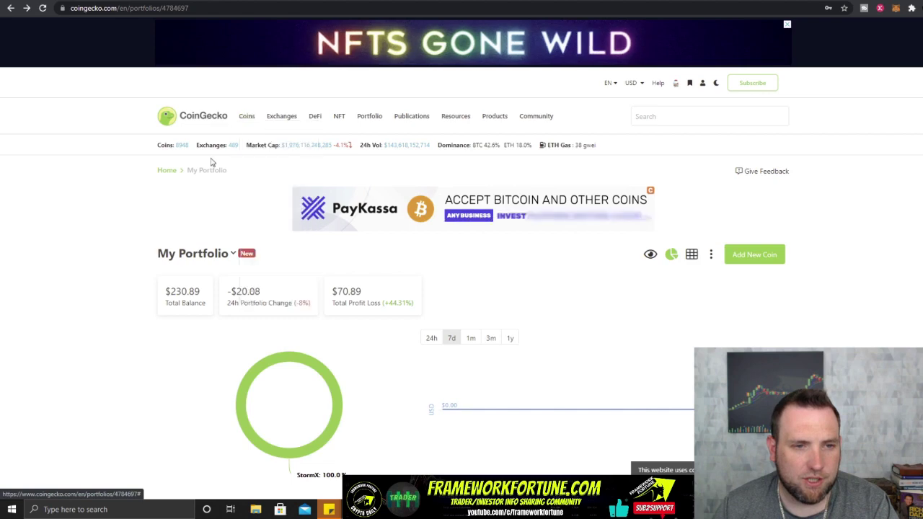
click(243, 119)
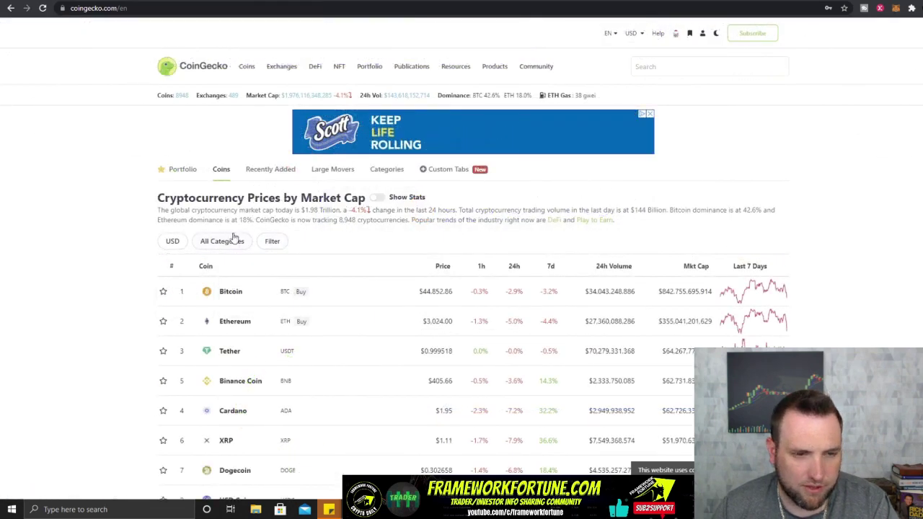
click(270, 168)
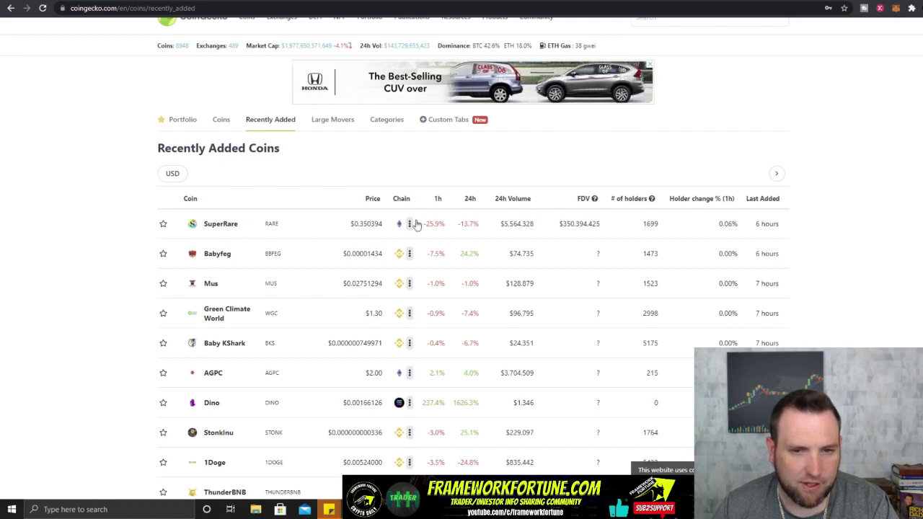
click(331, 121)
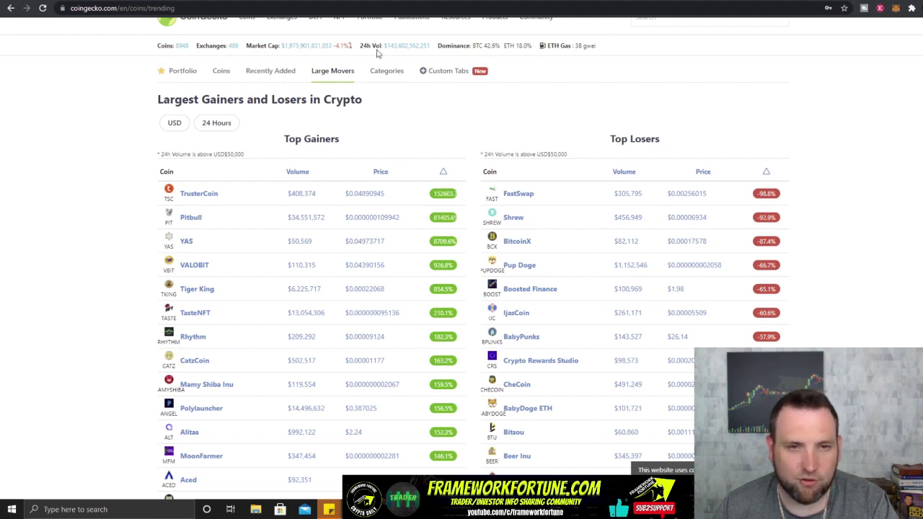
- Browse the ranking of cryptocurrency categories by market capitalization
click(389, 73)
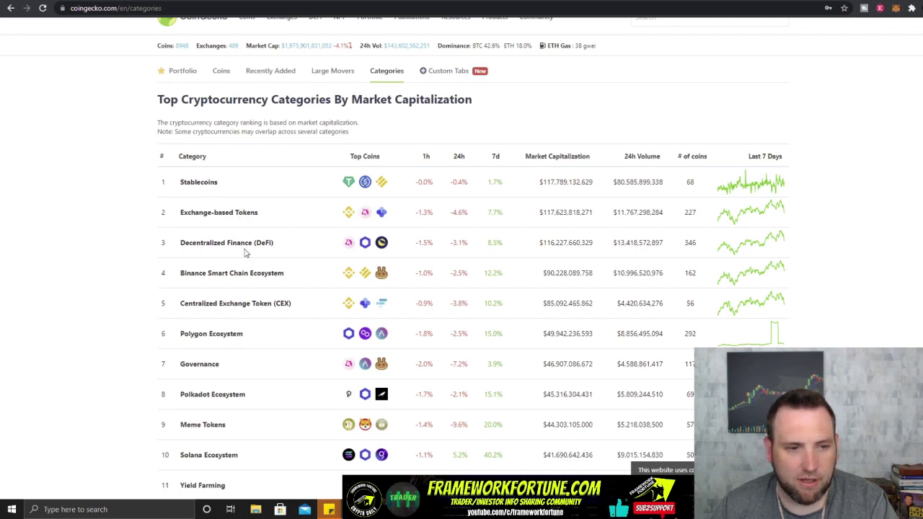
scroll(244, 245, down, 10)
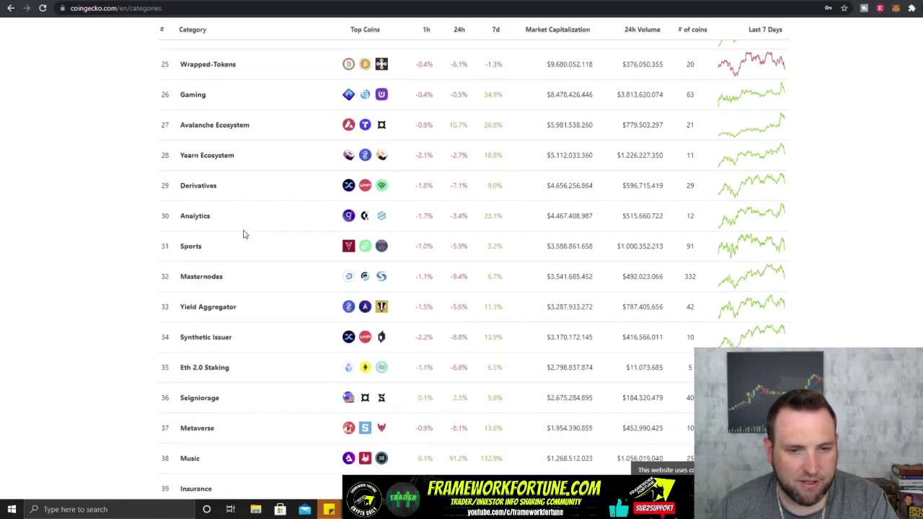
scroll(282, 257, down, 8)
scroll(317, 260, up, 15)
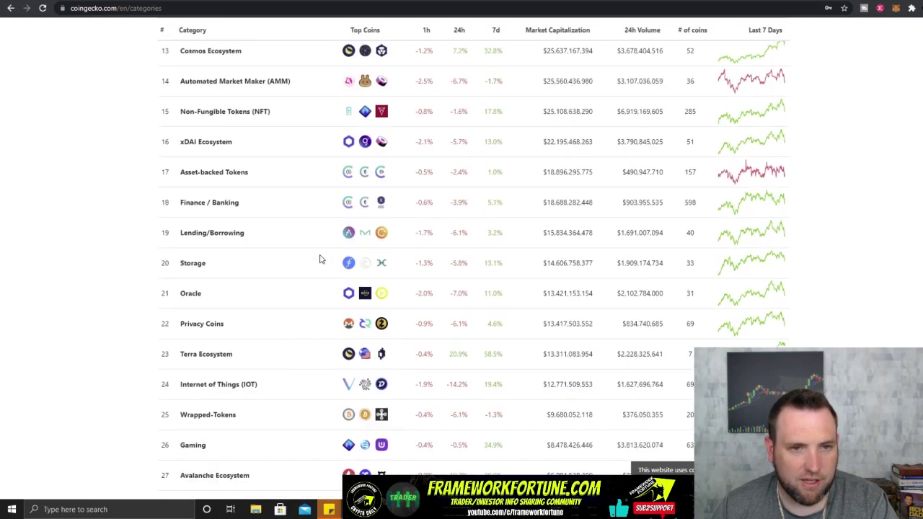
scroll(228, 315, down, 5)
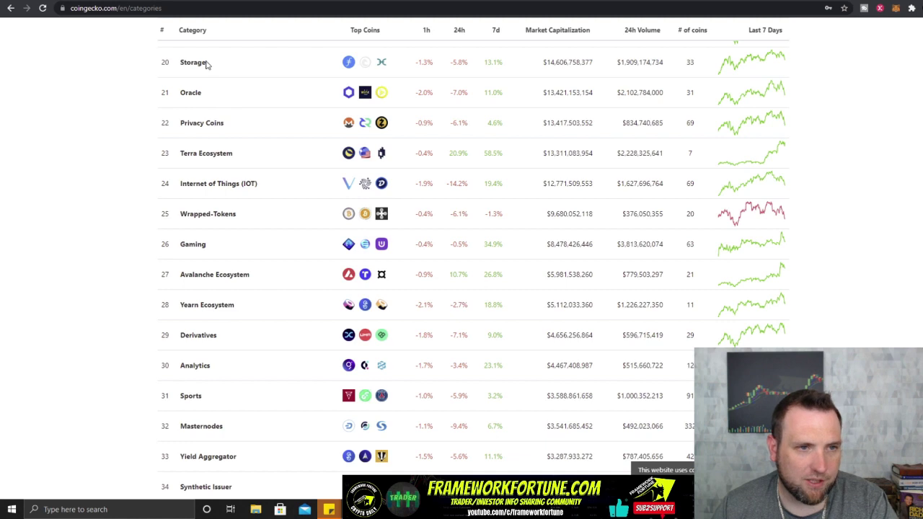
scroll(226, 238, down, 1)
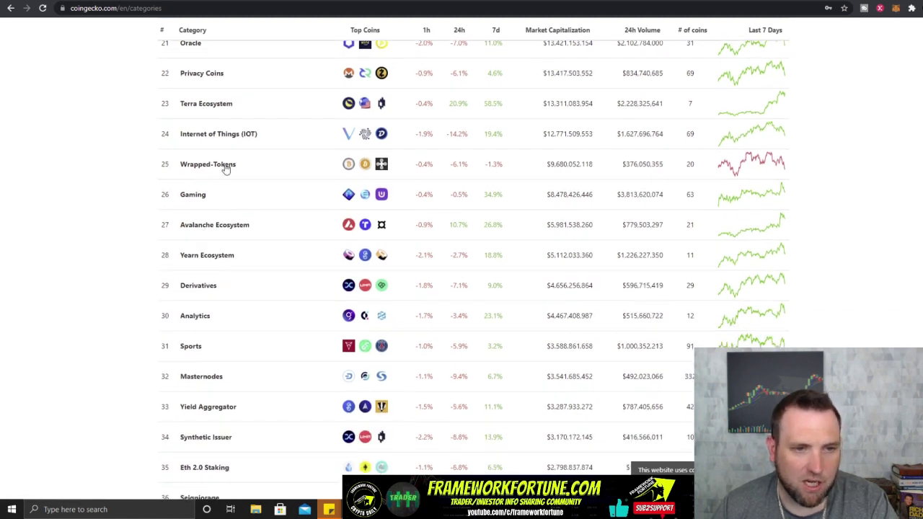
scroll(260, 248, down, 1)
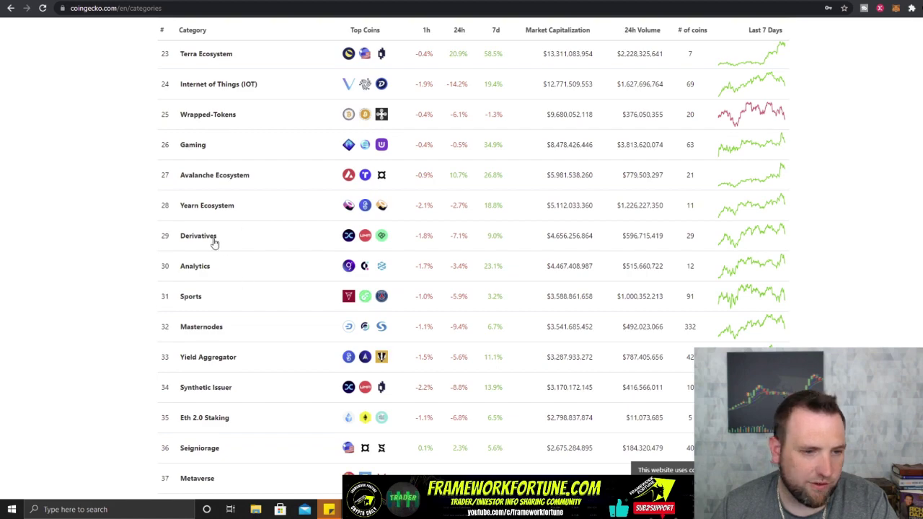
scroll(245, 348, down, 2)
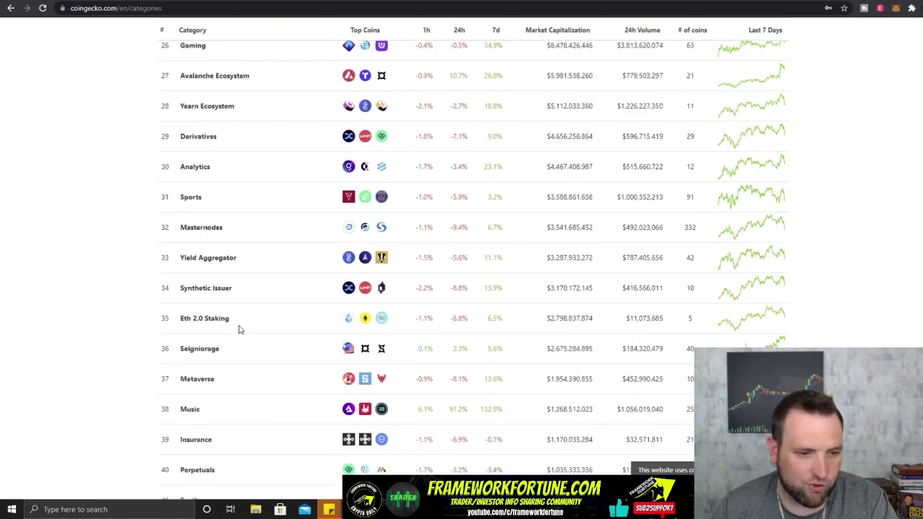
scroll(231, 317, down, 4)
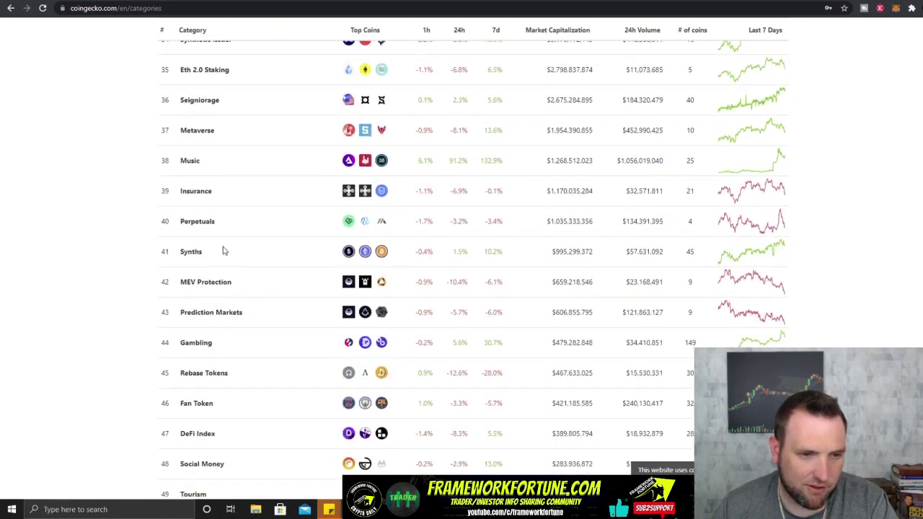
- Finish browsing the cryptocurrency category ranking and open the options for customizing the tab list
scroll(350, 227, down, 2)
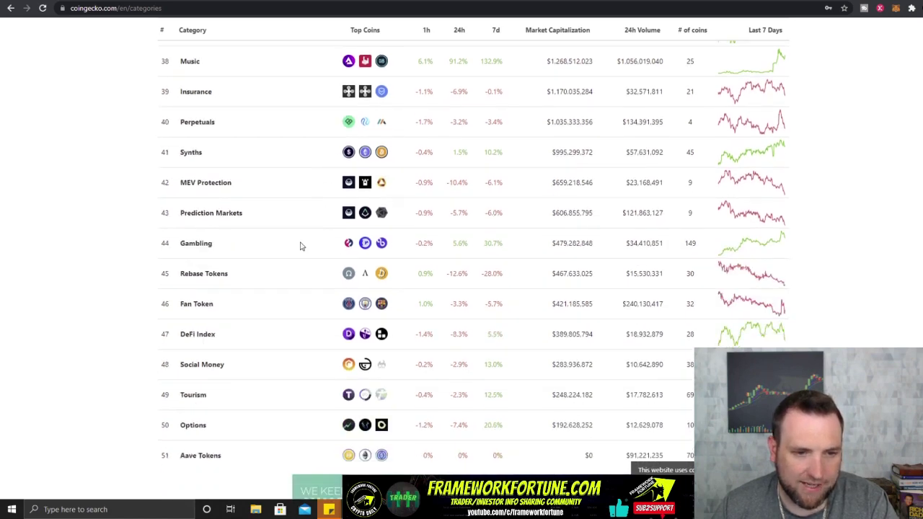
scroll(346, 245, up, 15)
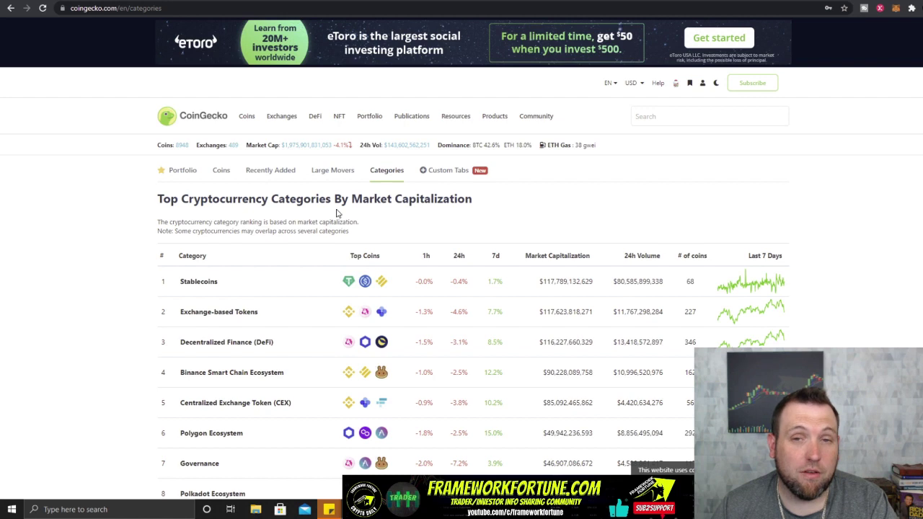
click(441, 174)
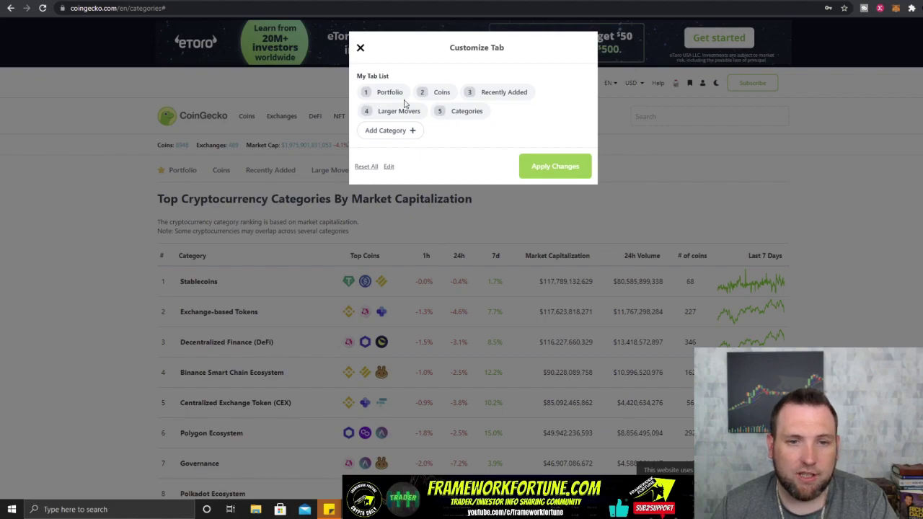
- Look through the Discover Coins page and the top 100 coins by trading volume
click(245, 120)
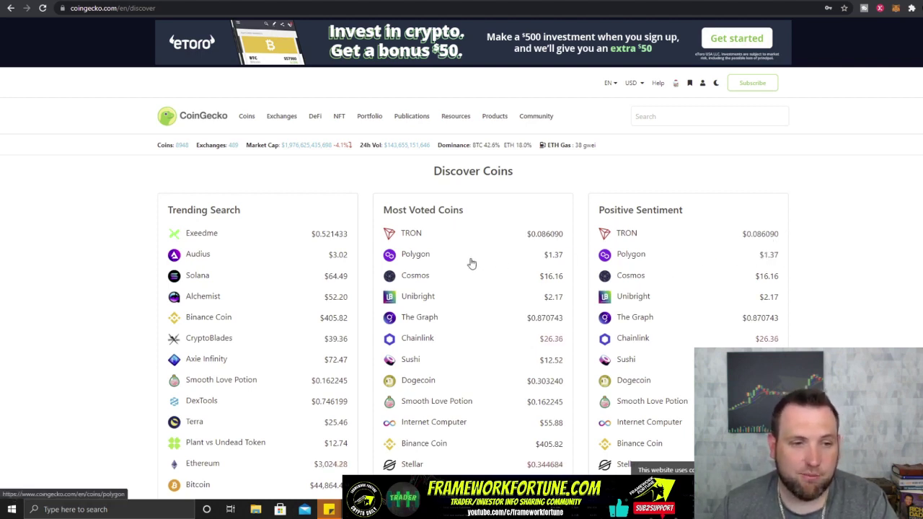
scroll(457, 258, down, 2)
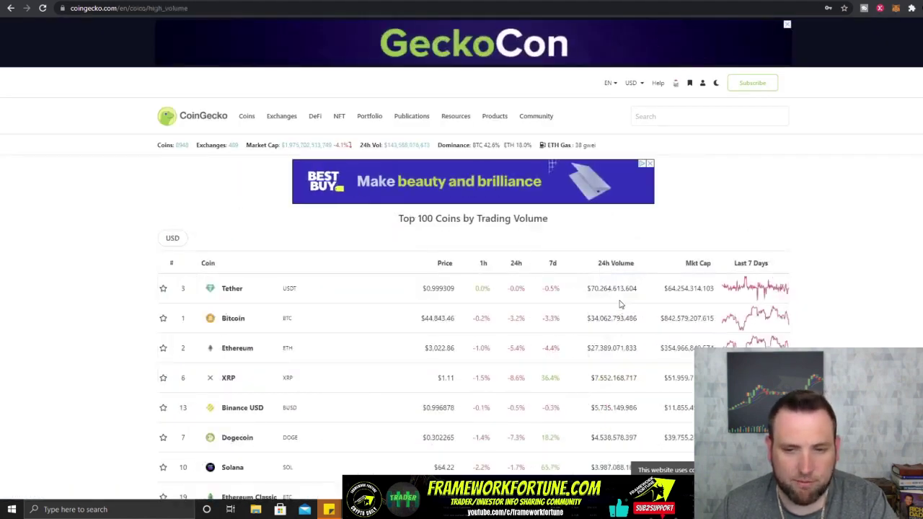
- View the derivatives rankings for perpetuals, futures and leveraged ETFs
mouse_move(248, 119)
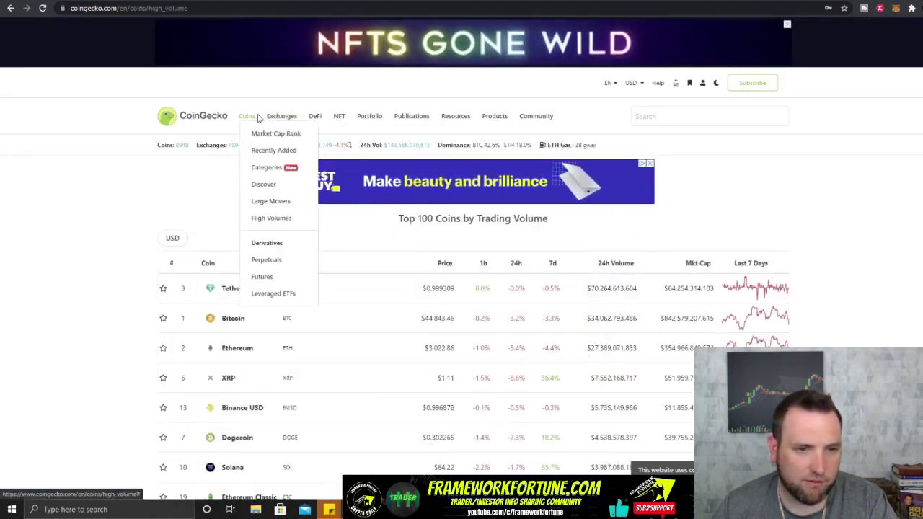
click(274, 264)
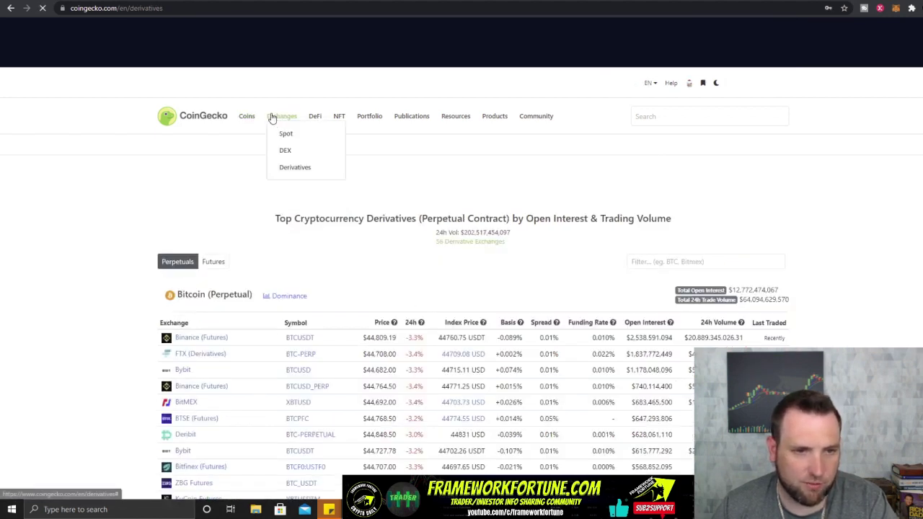
mouse_move(247, 117)
click(262, 277)
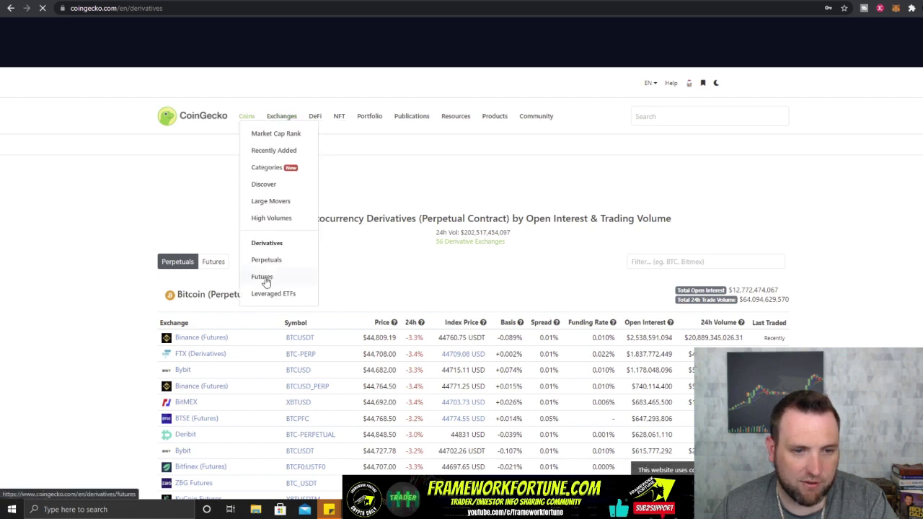
mouse_move(257, 122)
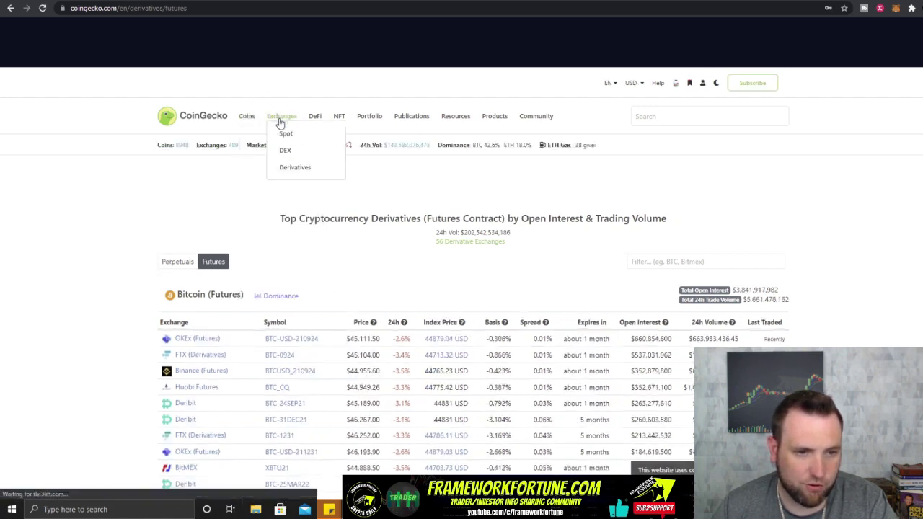
click(273, 294)
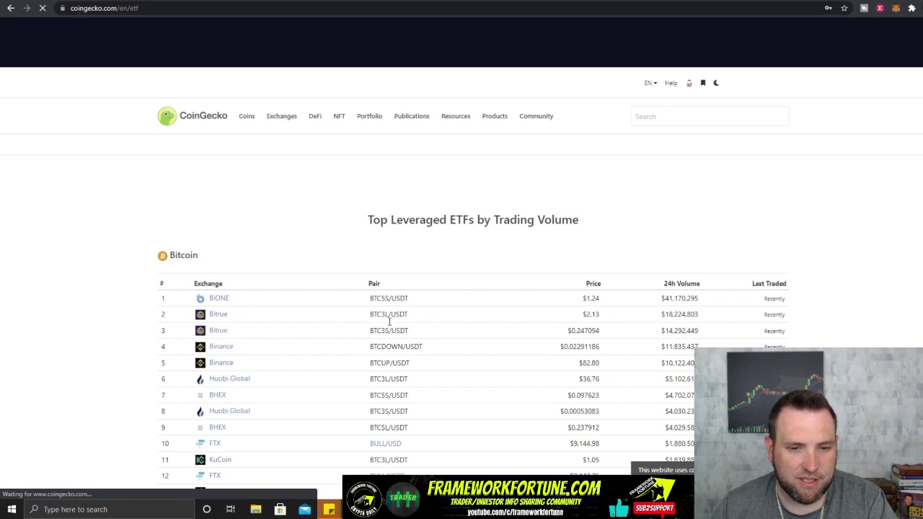
- Browse the spot exchange ranking by trust score, including volumes, visits, coins and trading pairs
mouse_move(285, 123)
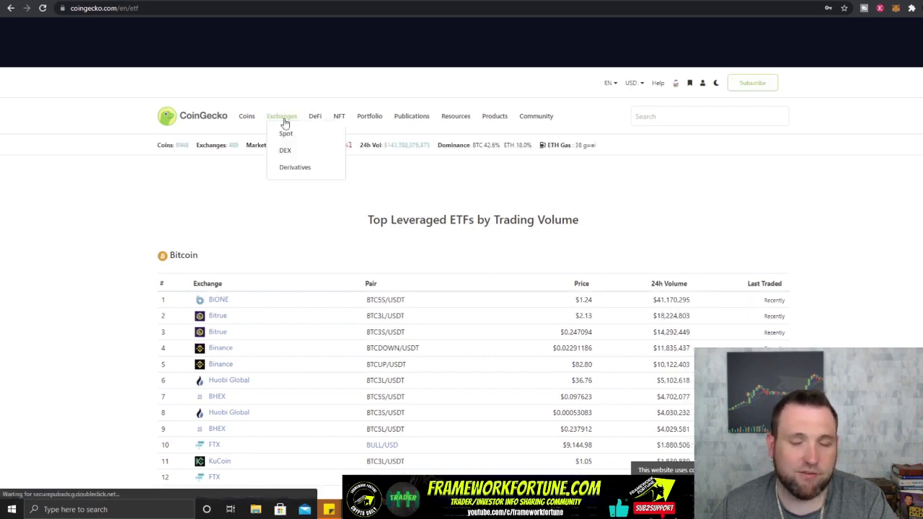
mouse_move(245, 124)
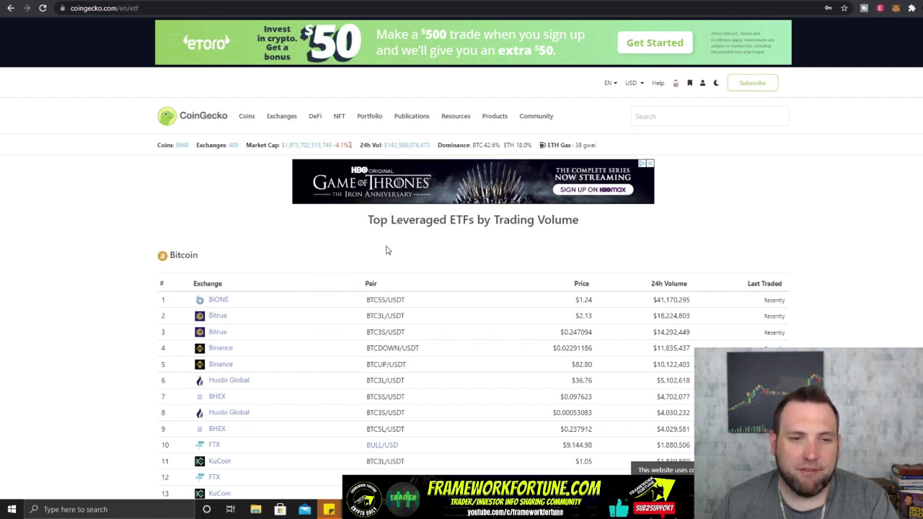
mouse_move(282, 121)
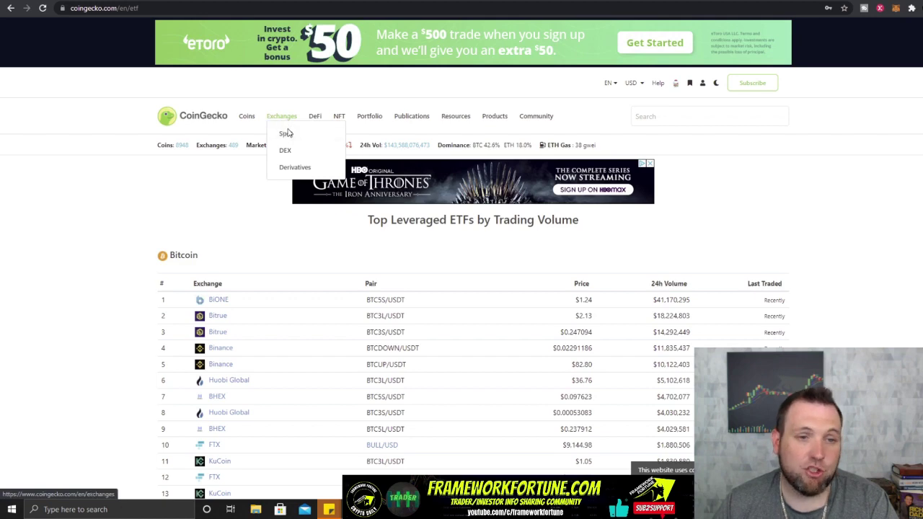
click(286, 133)
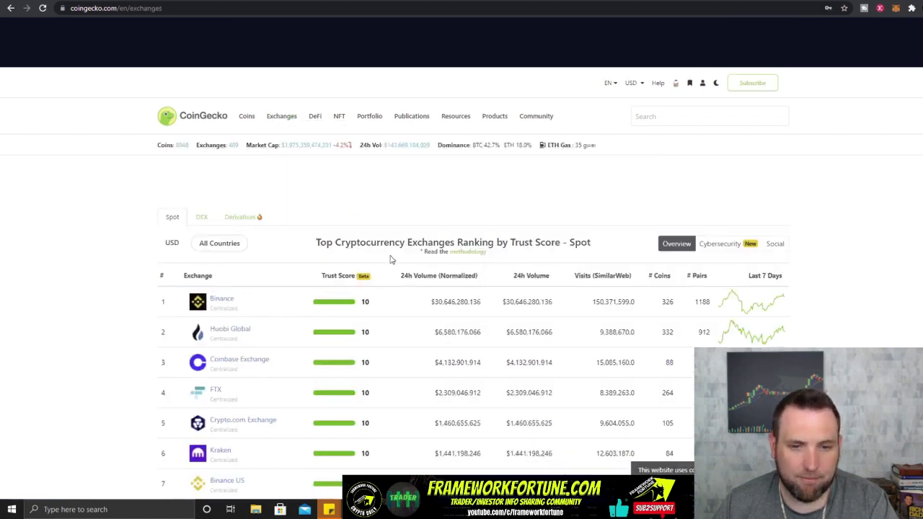
scroll(395, 260, down, 2)
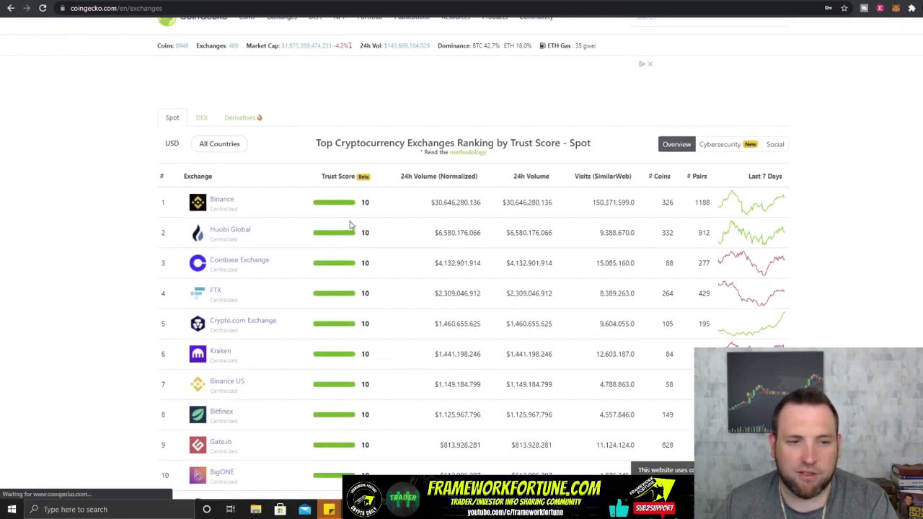
scroll(576, 231, down, 1)
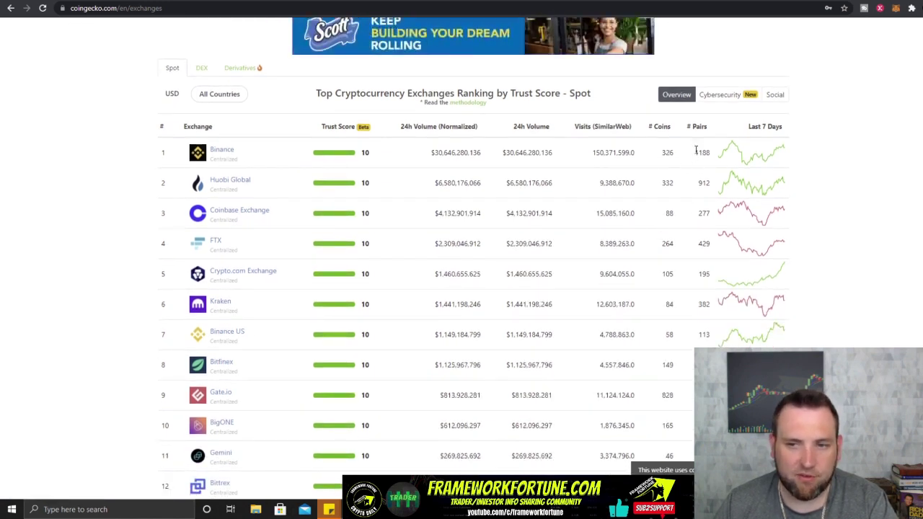
scroll(348, 157, up, 1)
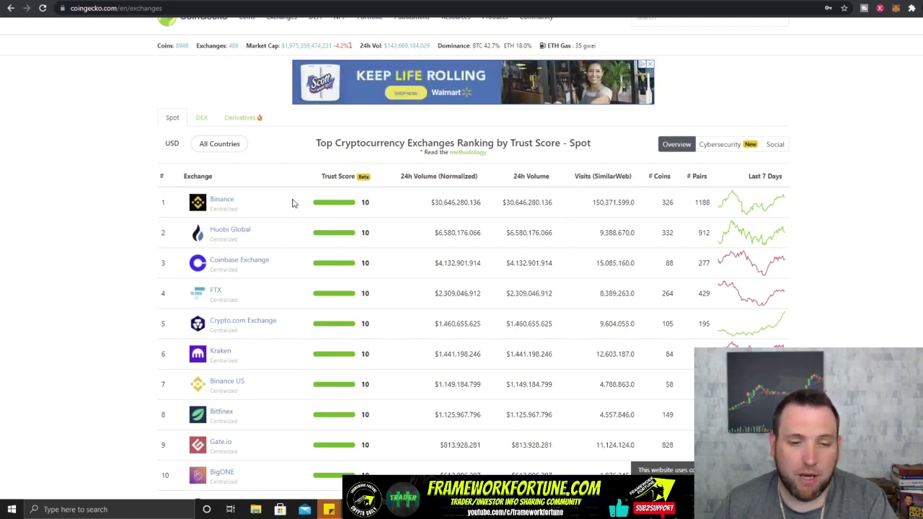
scroll(274, 238, down, 2)
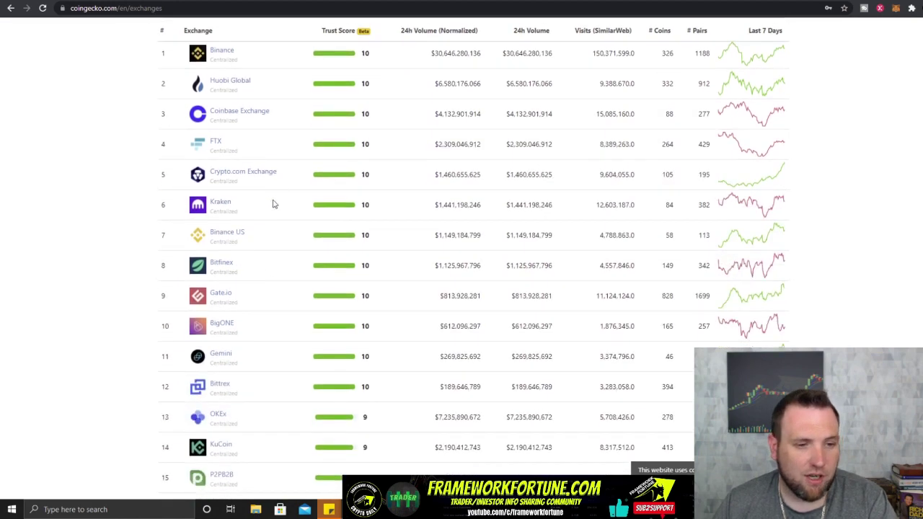
scroll(260, 216, down, 4)
scroll(252, 238, down, 2)
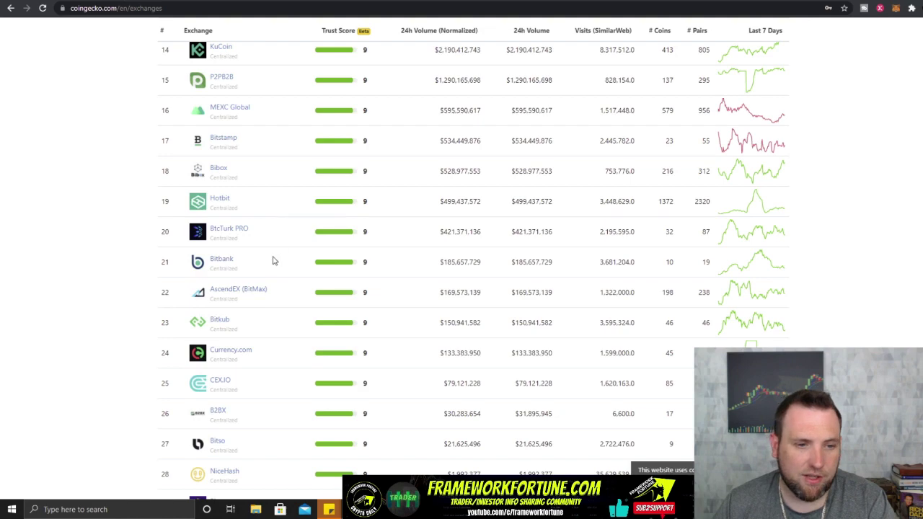
scroll(267, 256, up, 5)
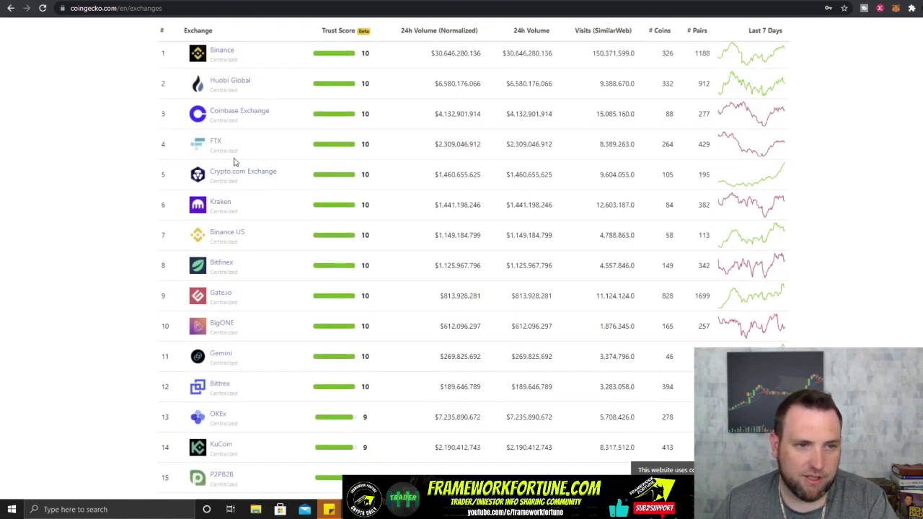
- Open Huobi Global from the spot exchange ranking and look through its market pairs and unverified tickers
click(232, 82)
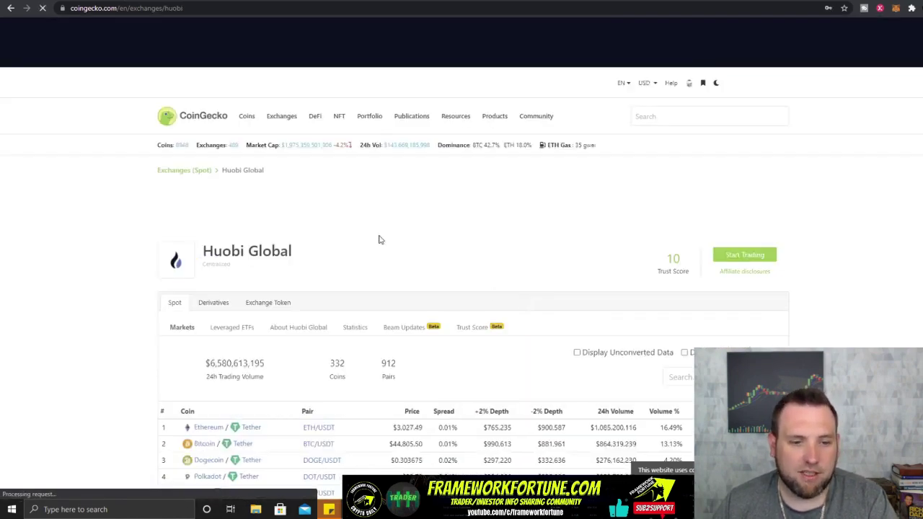
scroll(288, 281, down, 2)
scroll(284, 288, down, 10)
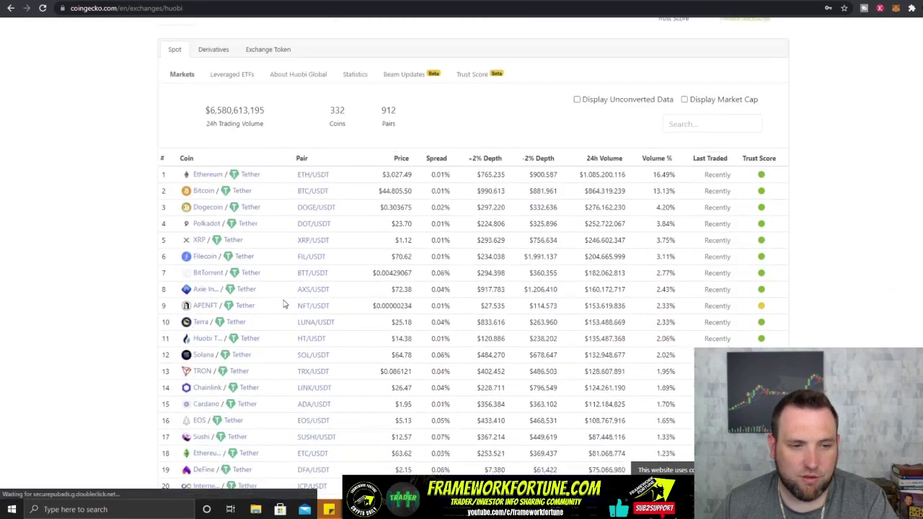
scroll(284, 301, down, 2)
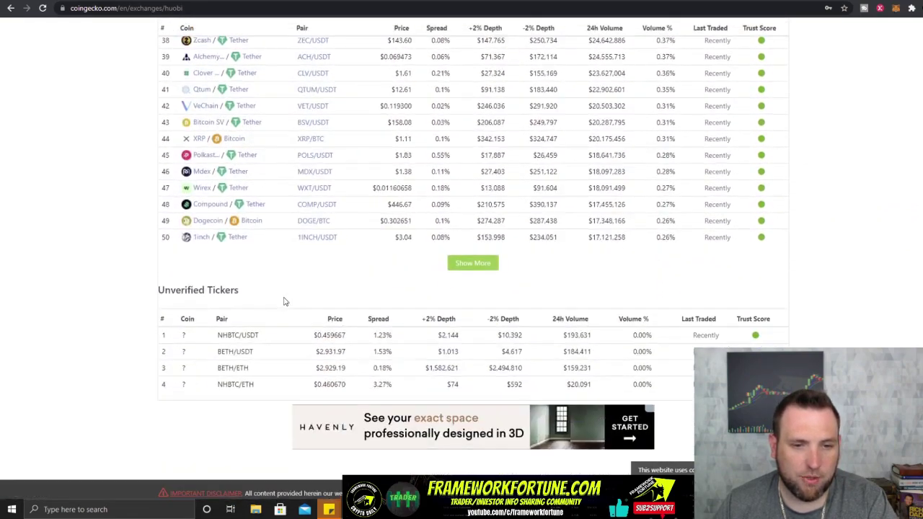
scroll(422, 321, up, 4)
scroll(427, 320, up, 10)
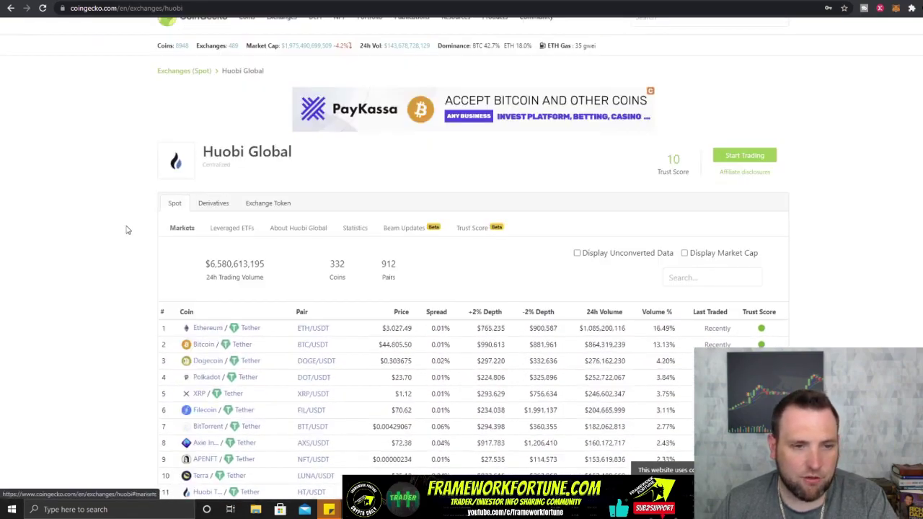
- Check Huobi Global's leveraged ETFs and its general exchange information
click(238, 228)
click(305, 230)
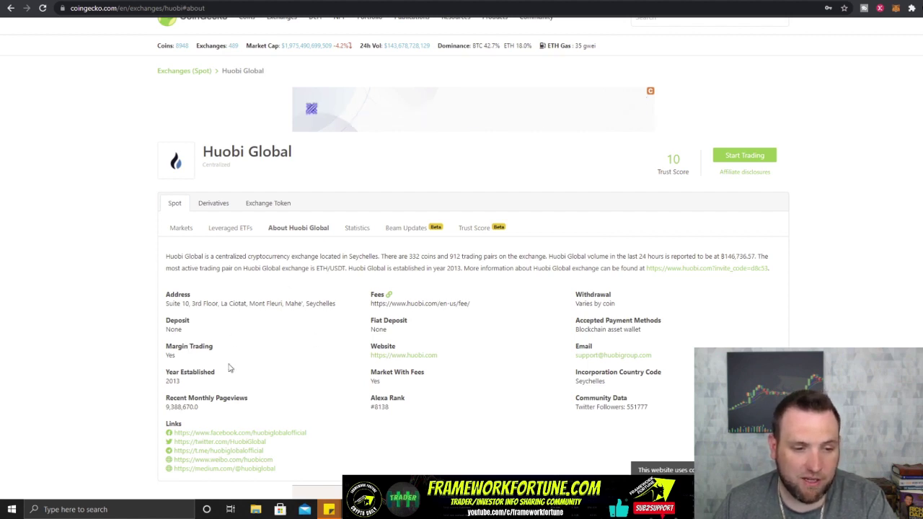
- Examine Huobi Global's trade volume statistics and set the Exchange Trade Volume chart to the 1y range
click(356, 228)
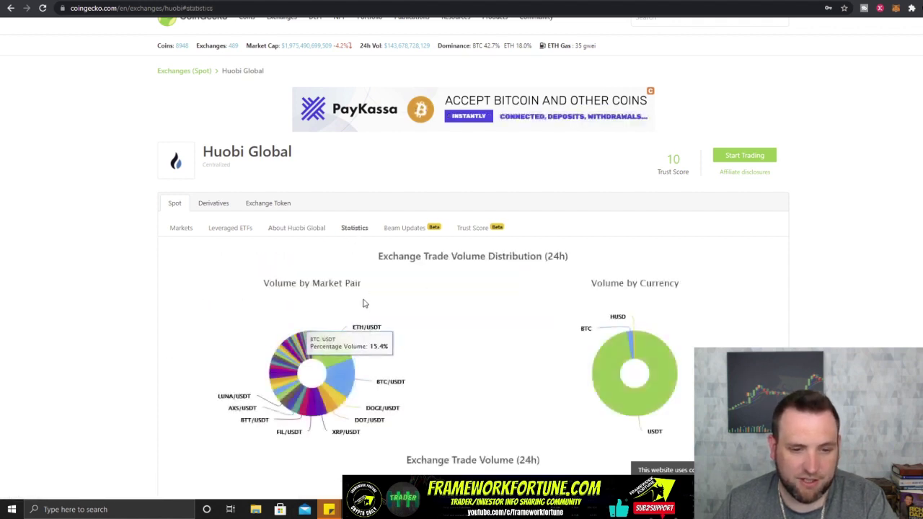
scroll(505, 353, down, 2)
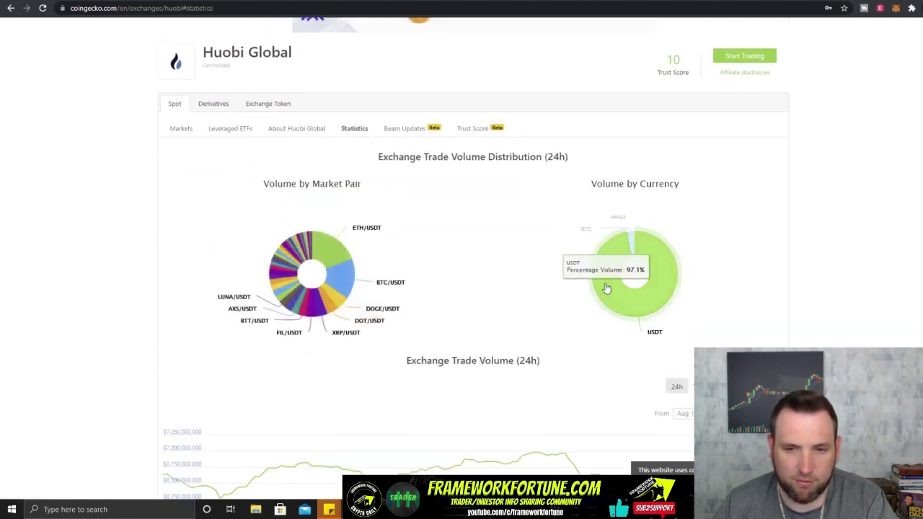
scroll(462, 309, down, 3)
scroll(451, 230, up, 2)
scroll(448, 244, down, 2)
scroll(448, 243, down, 2)
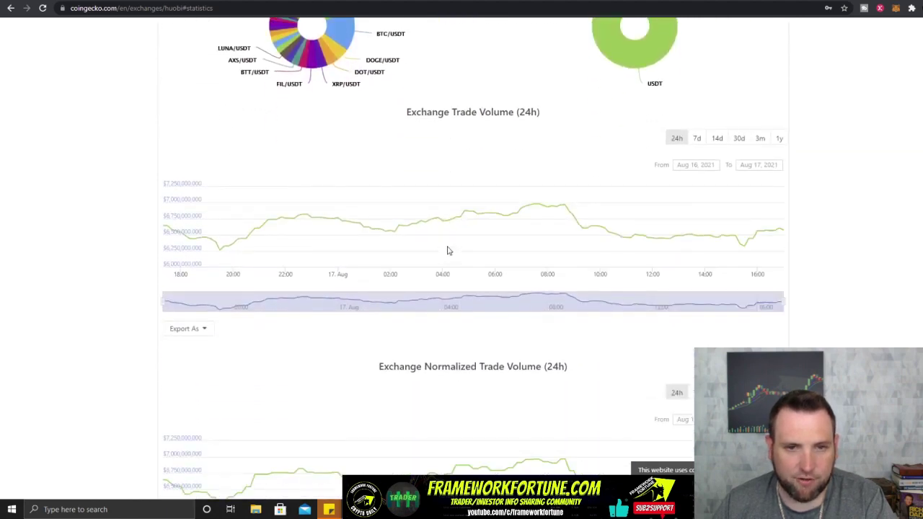
scroll(451, 252, up, 1)
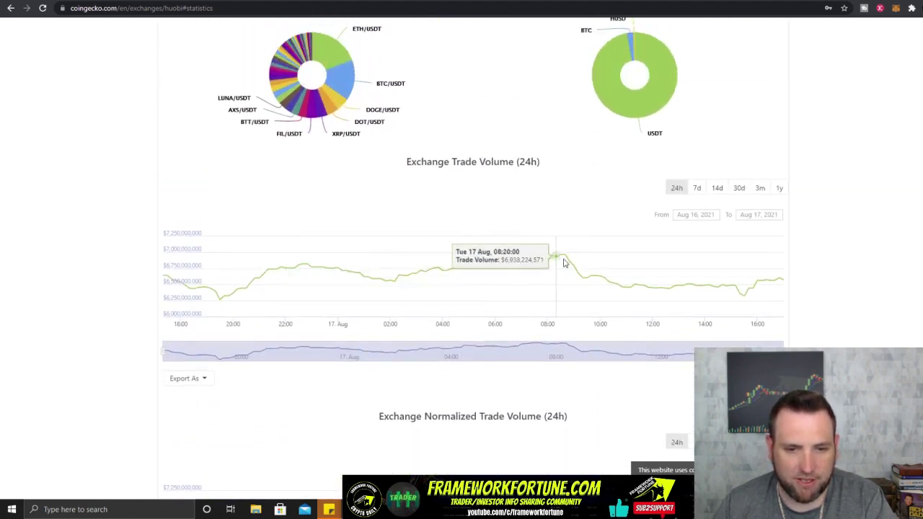
click(777, 188)
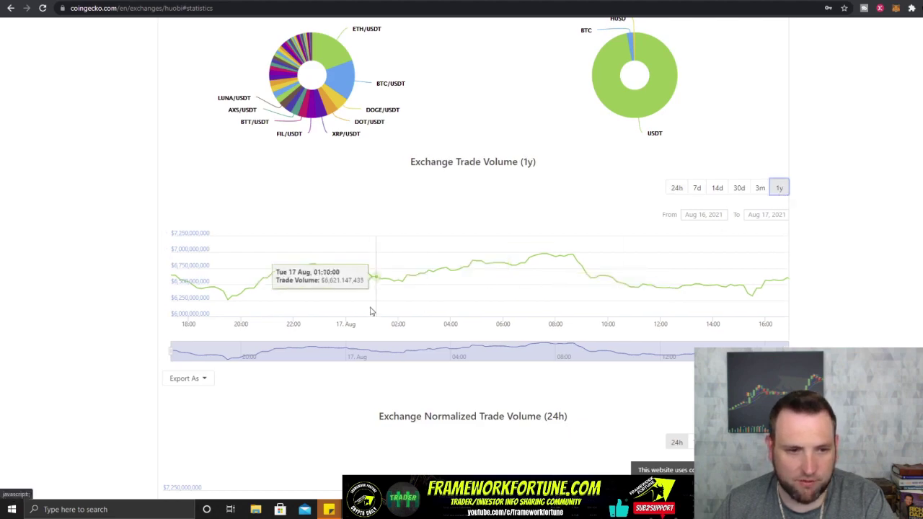
- Browse the ranking of top decentralized exchanges by trading volume
key(alt+Left)
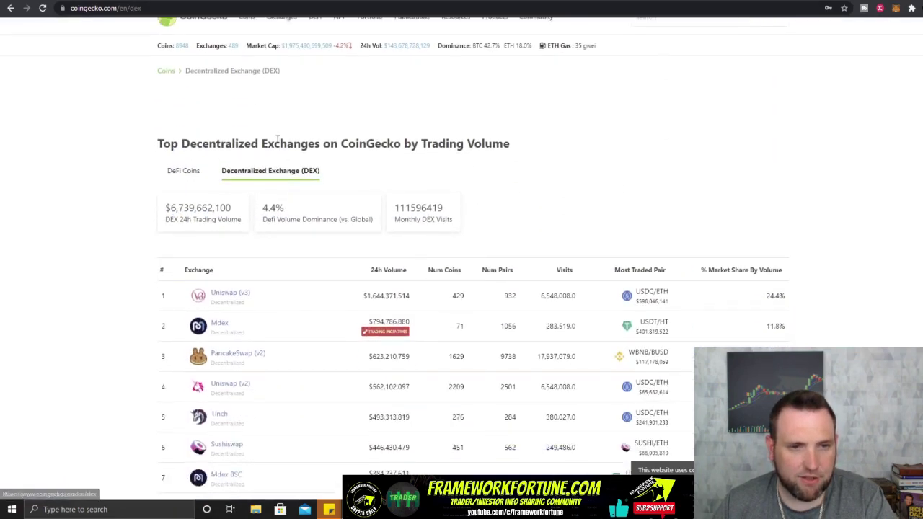
scroll(353, 347, down, 2)
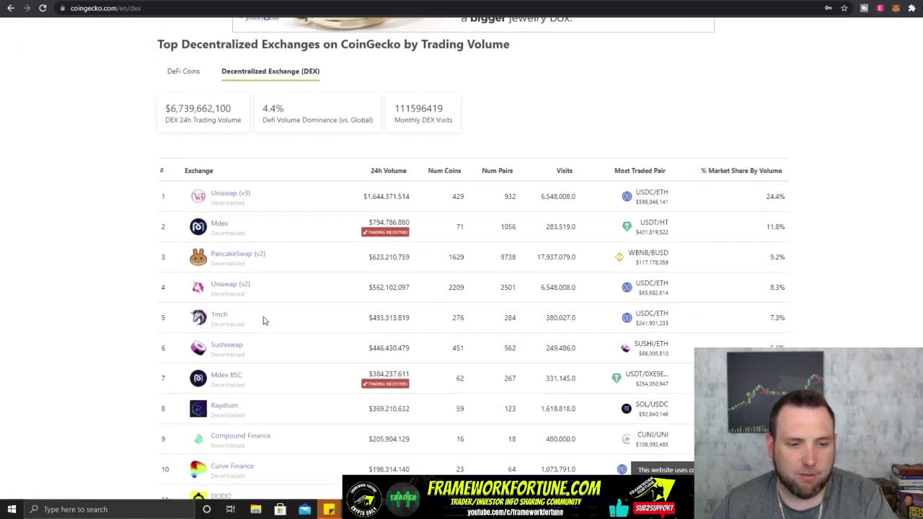
scroll(263, 320, down, 1)
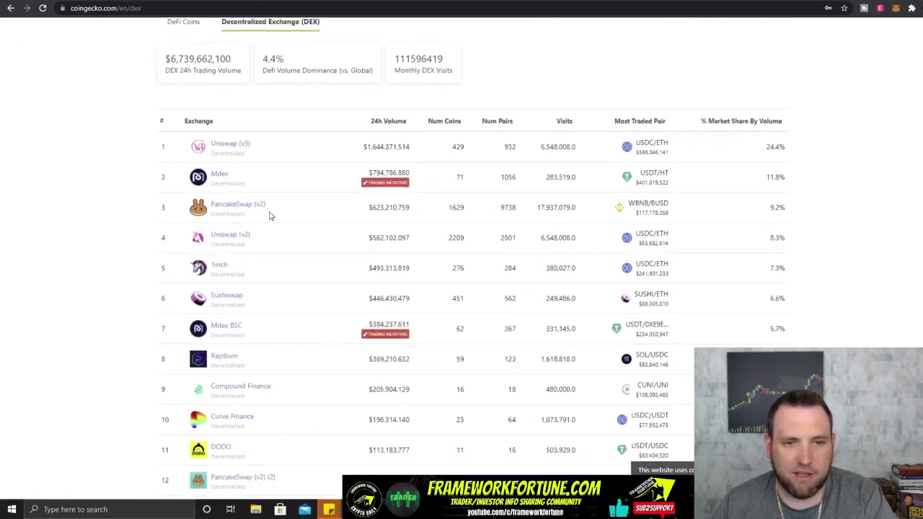
mouse_move(388, 183)
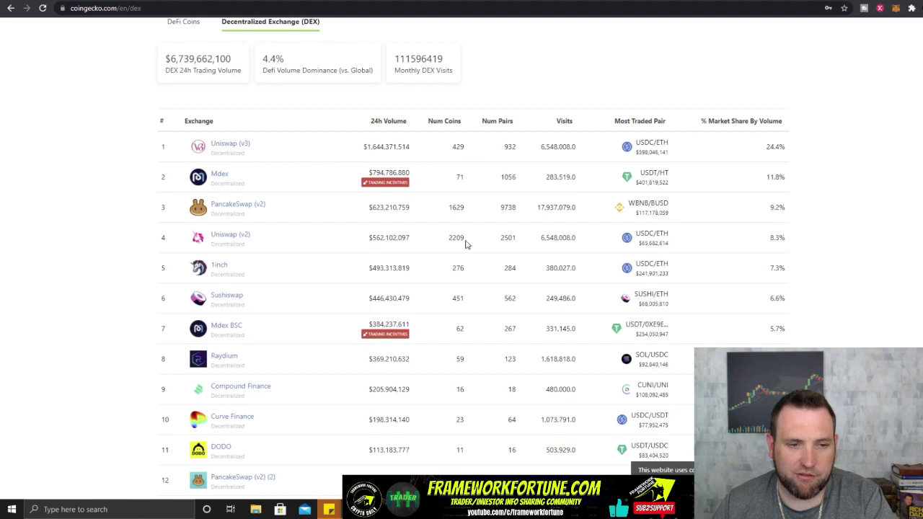
scroll(498, 239, down, 3)
scroll(550, 264, up, 4)
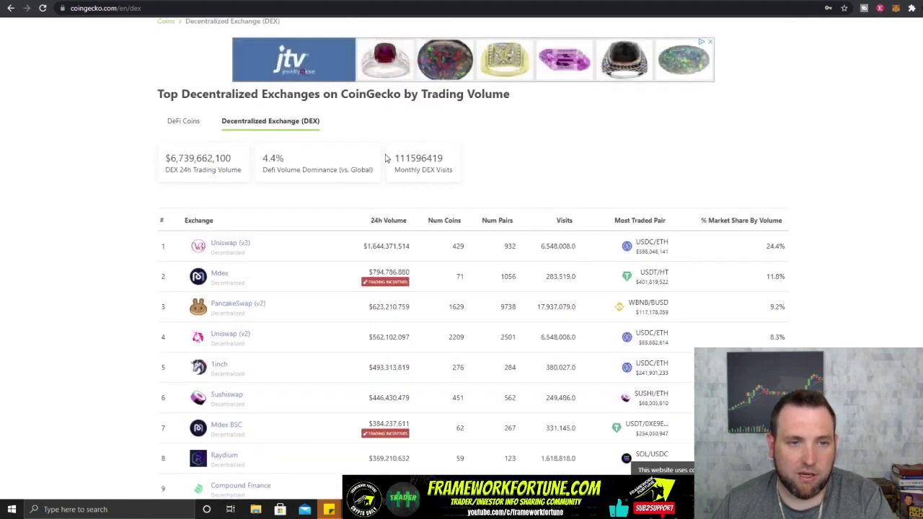
- Open the DeFi coins page and look through its market statistics, market cap chart and coin ranking
scroll(447, 229, up, 1)
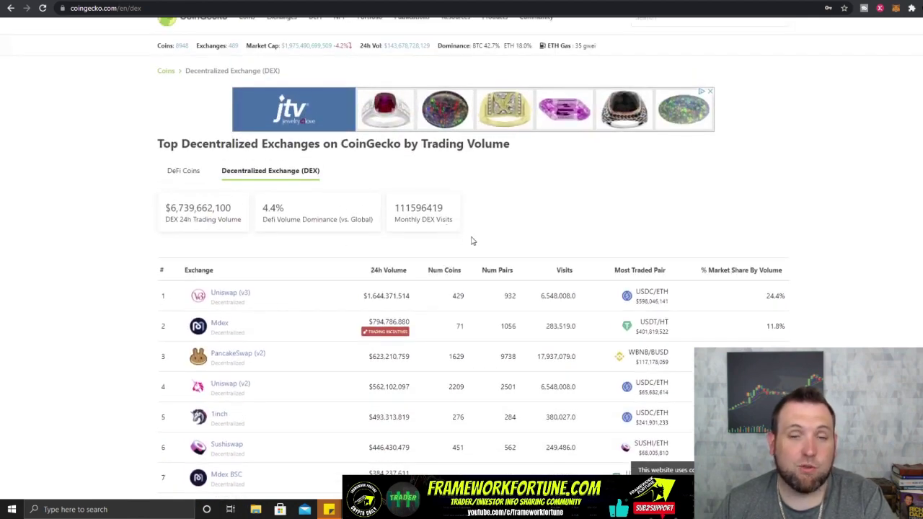
scroll(284, 176, up, 1)
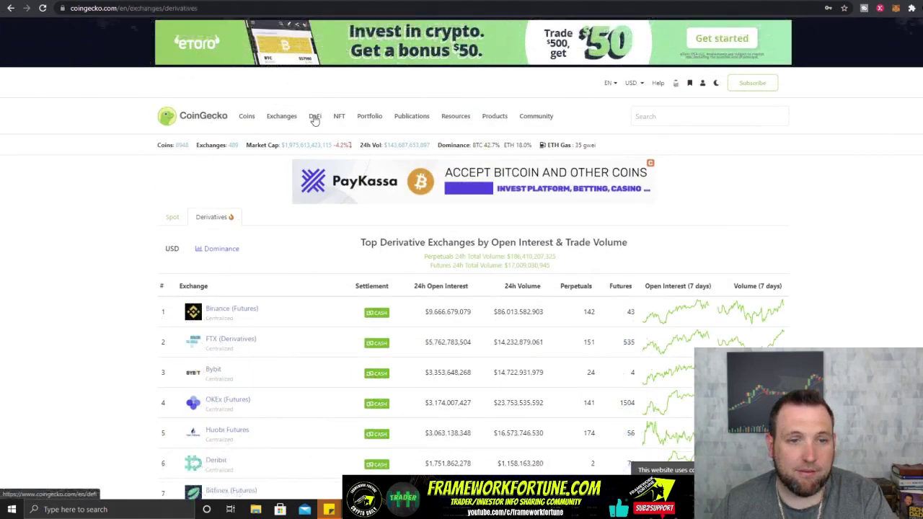
click(315, 117)
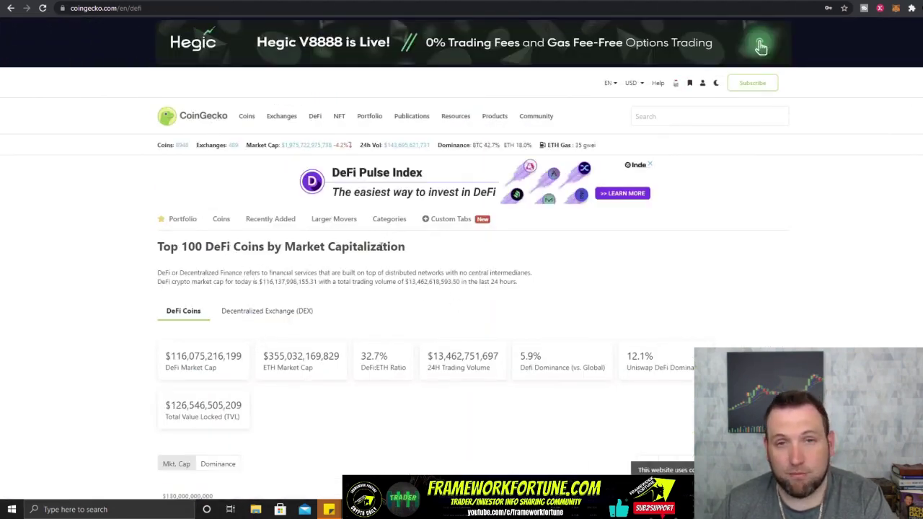
scroll(371, 248, down, 3)
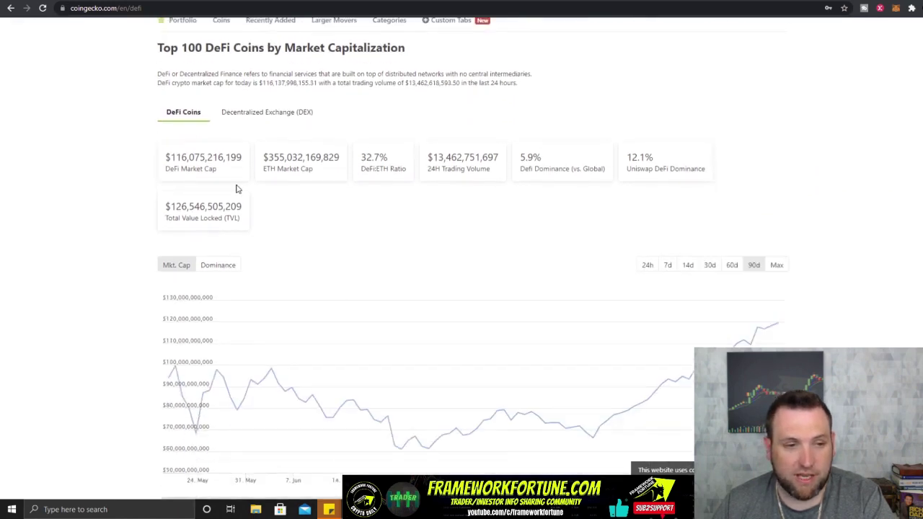
scroll(389, 288, down, 2)
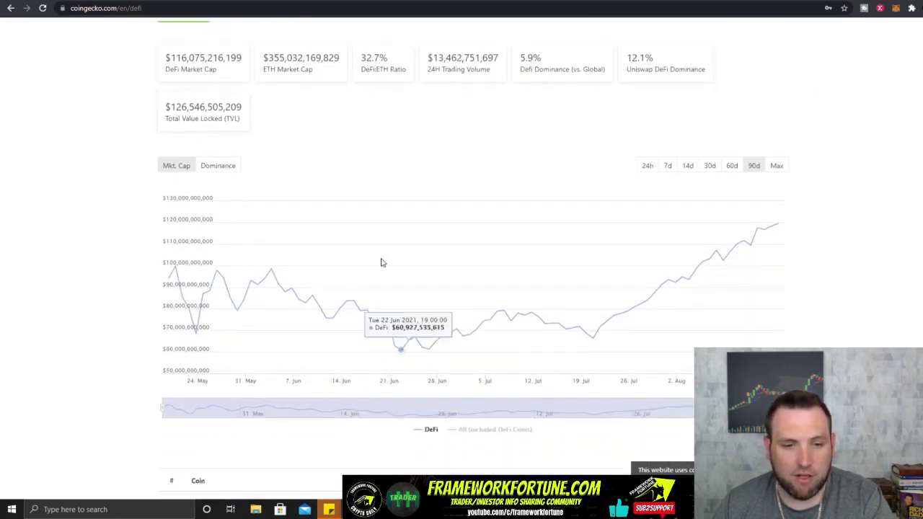
scroll(339, 274, down, 2)
scroll(382, 304, down, 3)
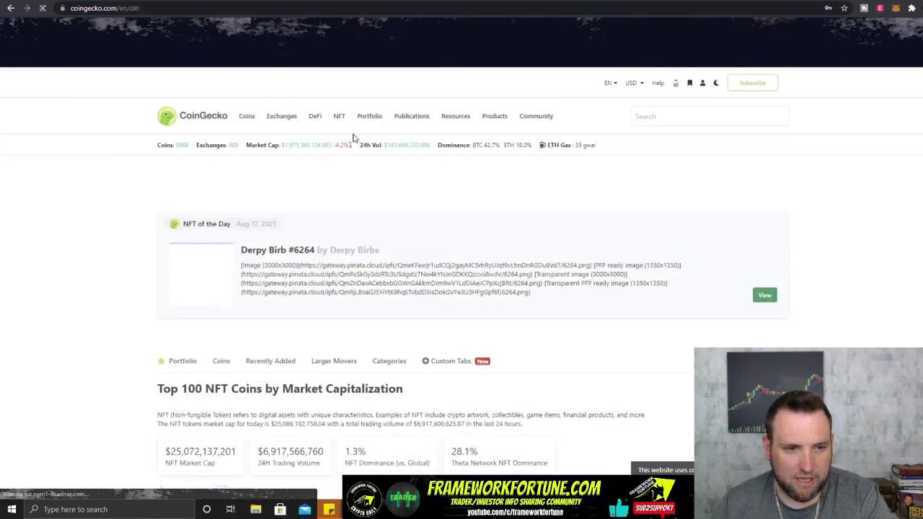
- Open the NFT coins page and look through the NFT of the Day and the top 100 NFT coins ranking
mouse_move(345, 122)
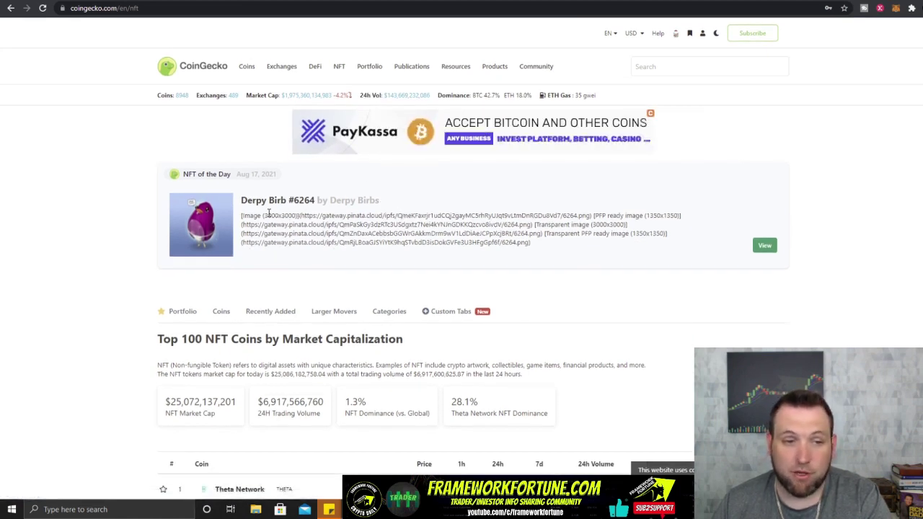
scroll(433, 238, down, 3)
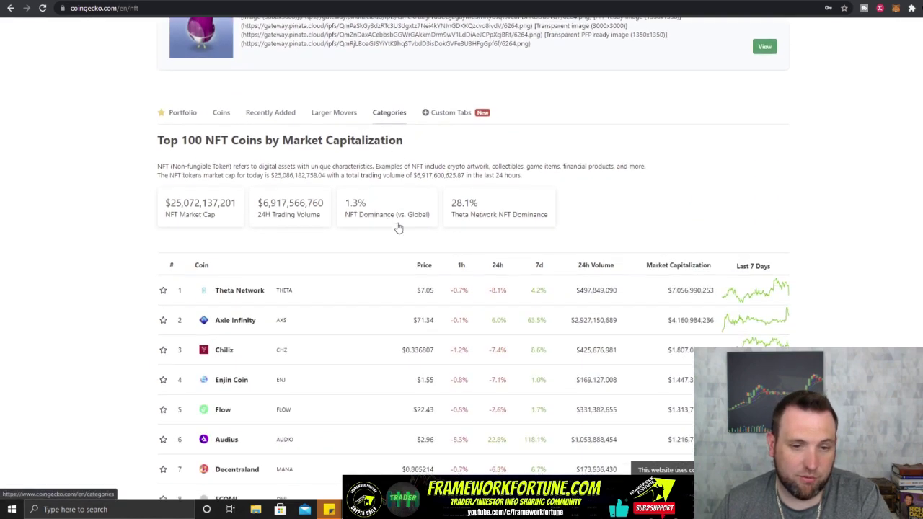
scroll(398, 228, up, 2)
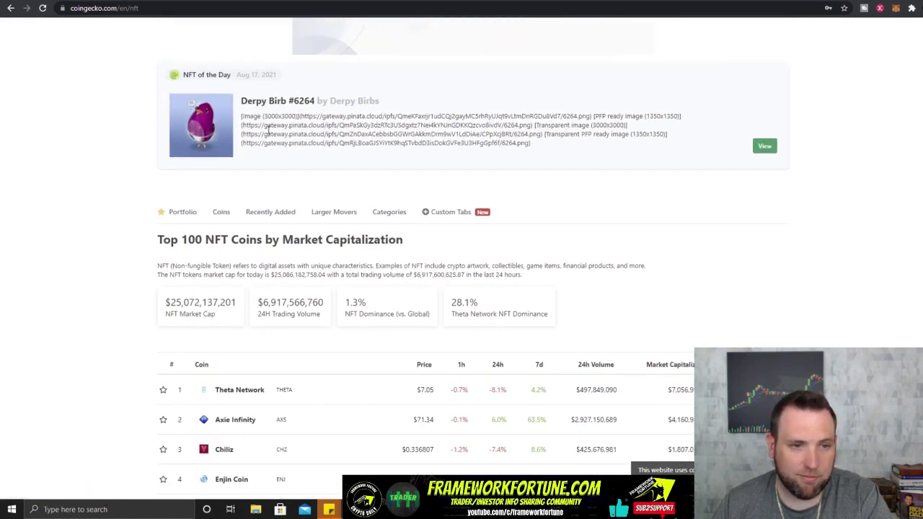
scroll(303, 133, up, 4)
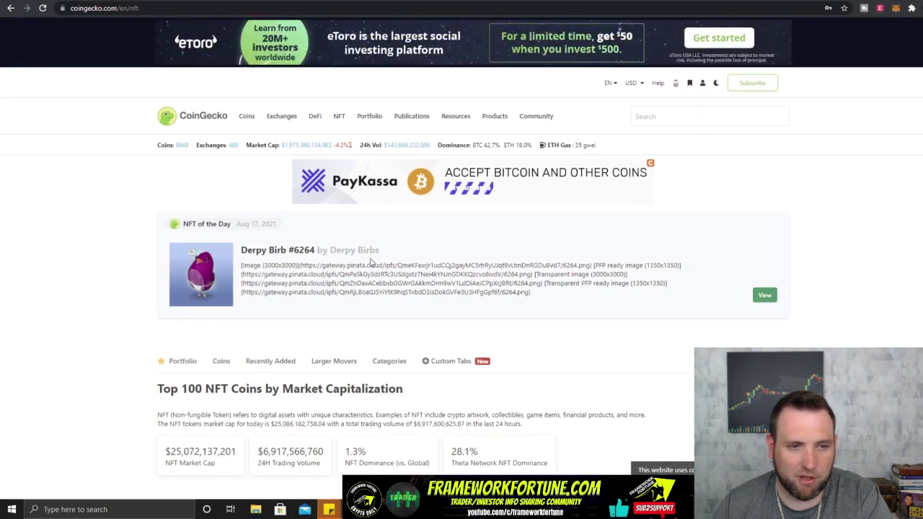
scroll(371, 263, down, 4)
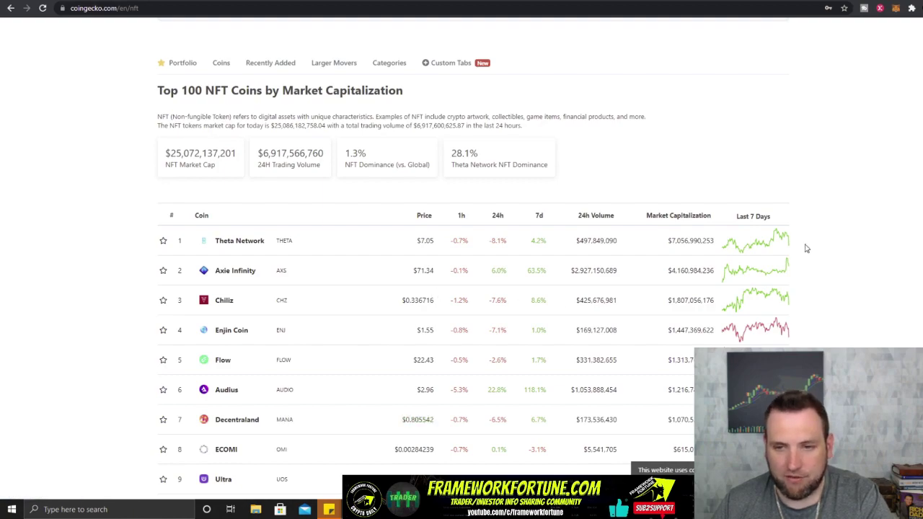
scroll(576, 328, down, 12)
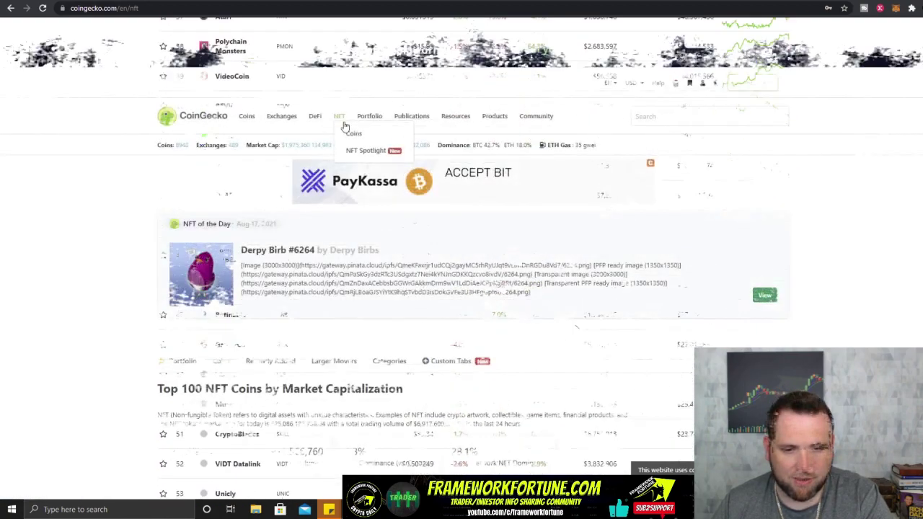
- Open NFT Spotlight and browse the featured artists
click(361, 150)
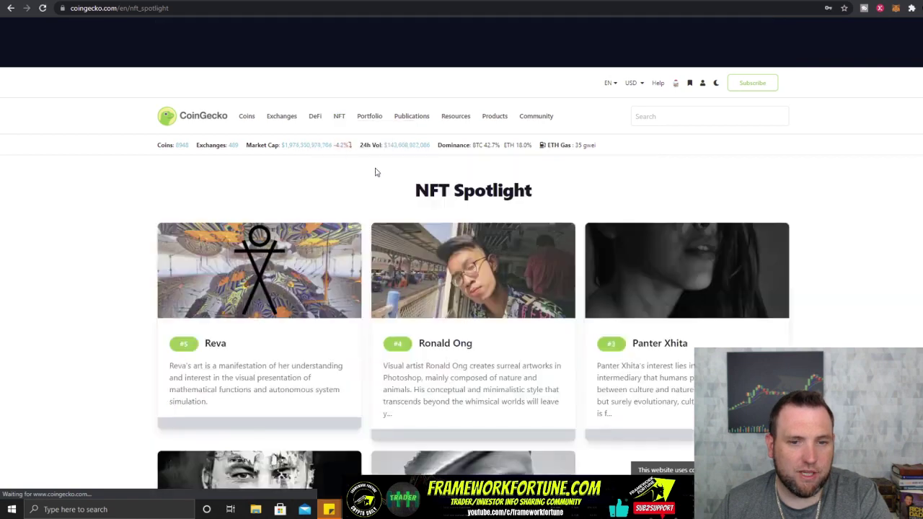
scroll(454, 263, down, 2)
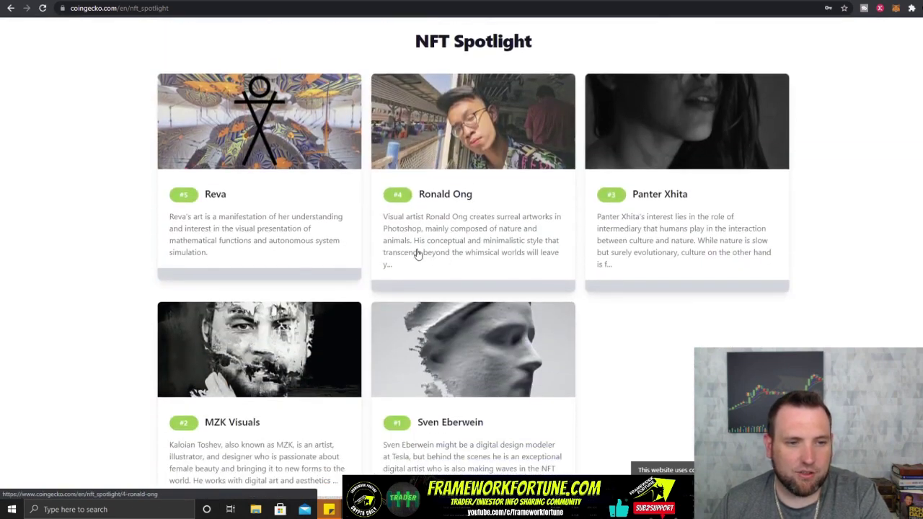
scroll(374, 150, down, 4)
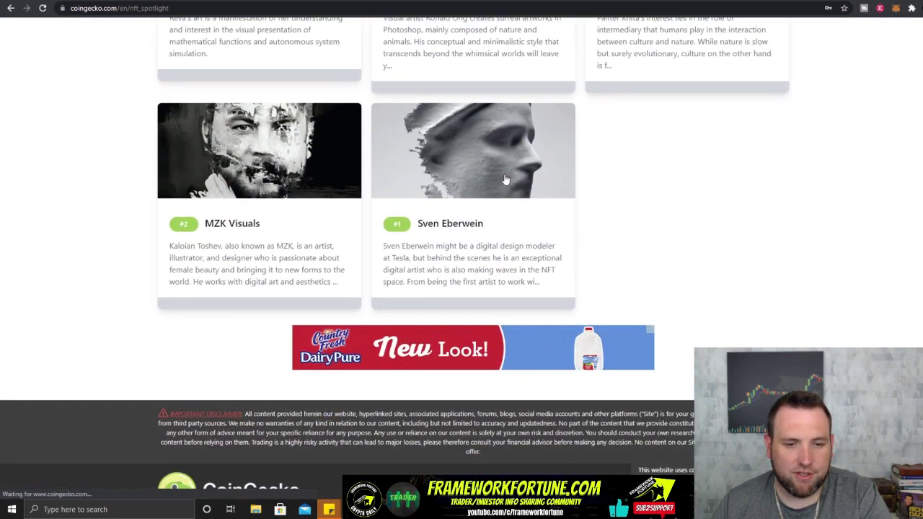
scroll(277, 144, up, 5)
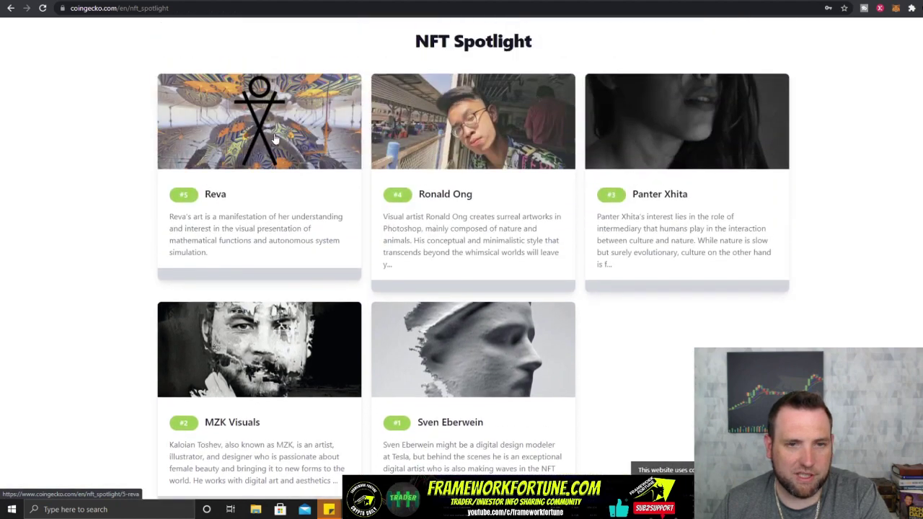
scroll(184, 165, up, 1)
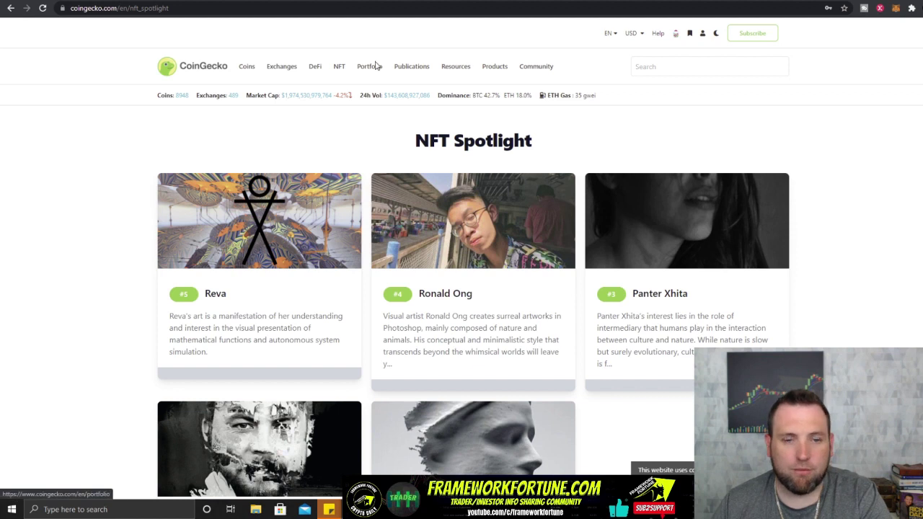
- Open the Glossary and read through the Word of the Day and the terms under # and A
mouse_move(408, 69)
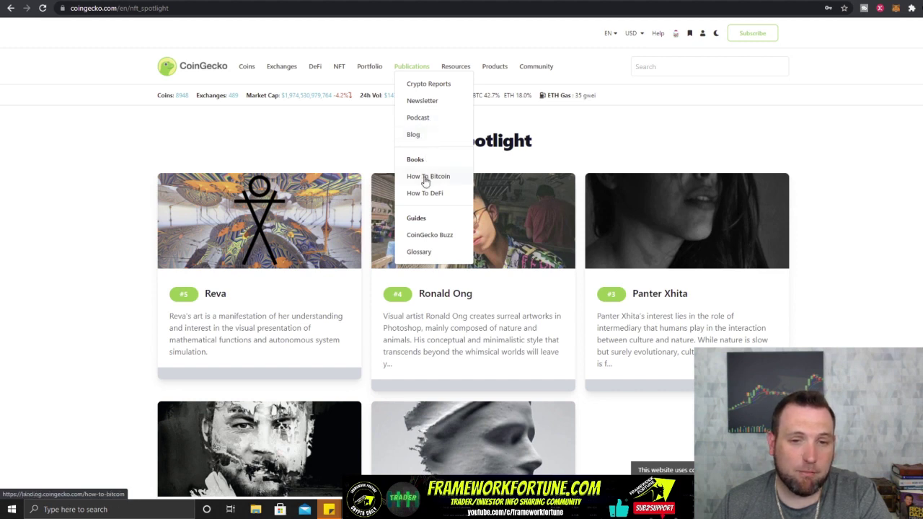
click(425, 258)
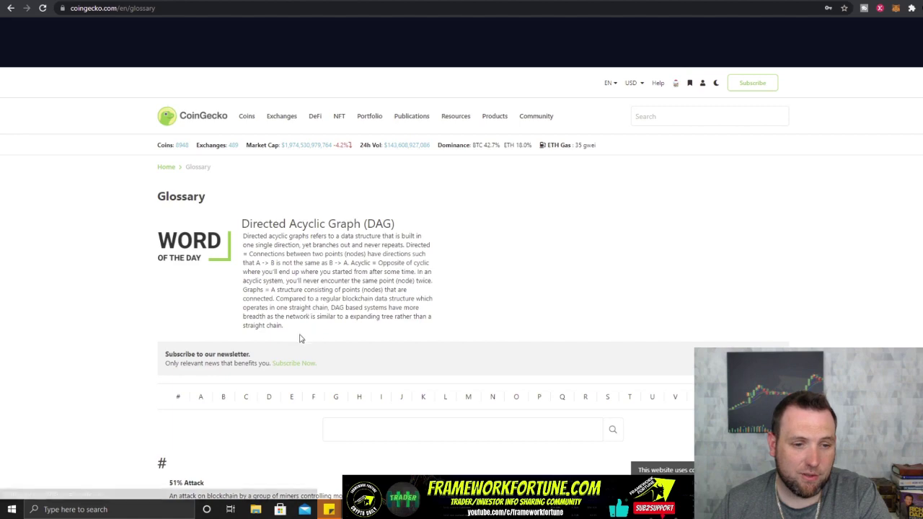
scroll(301, 339, down, 3)
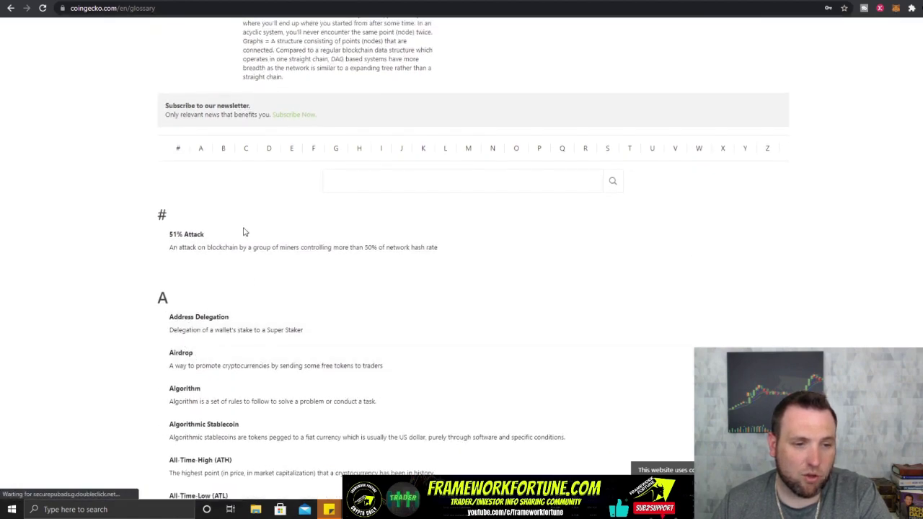
scroll(244, 232, down, 4)
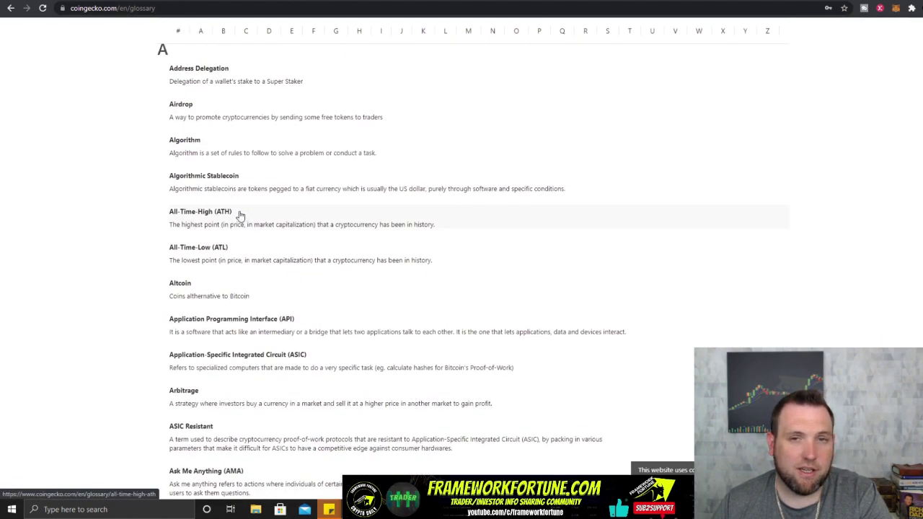
scroll(209, 235, up, 5)
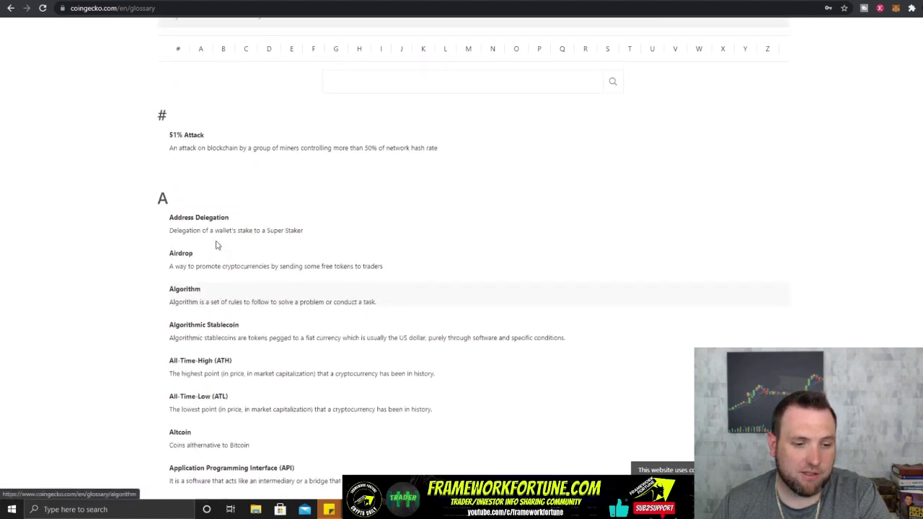
scroll(217, 240, up, 3)
- Open the Earn Crypto calculator and switch its coin from Bitcoin to Cardano (ADA)
mouse_move(457, 119)
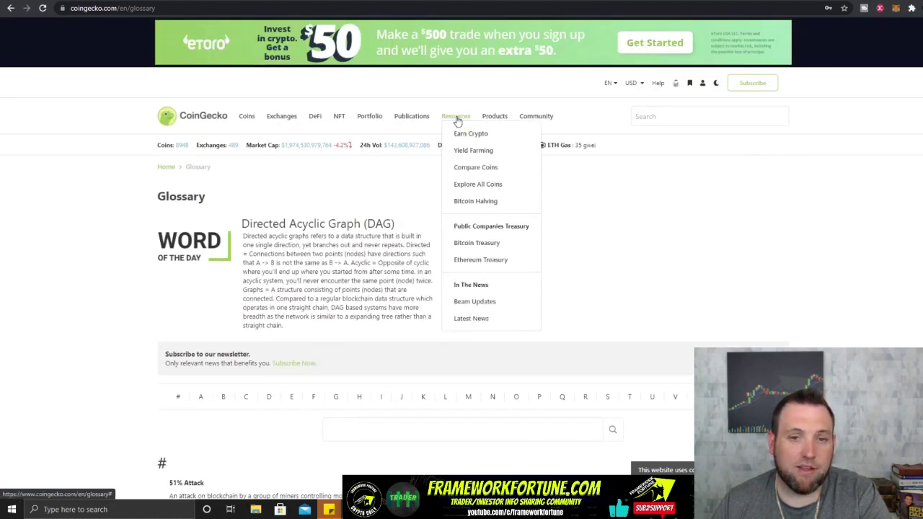
click(469, 135)
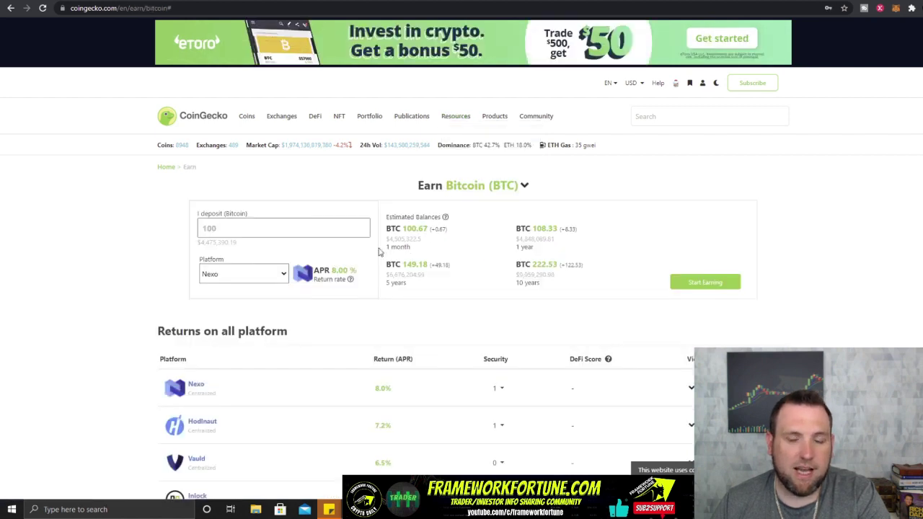
click(523, 186)
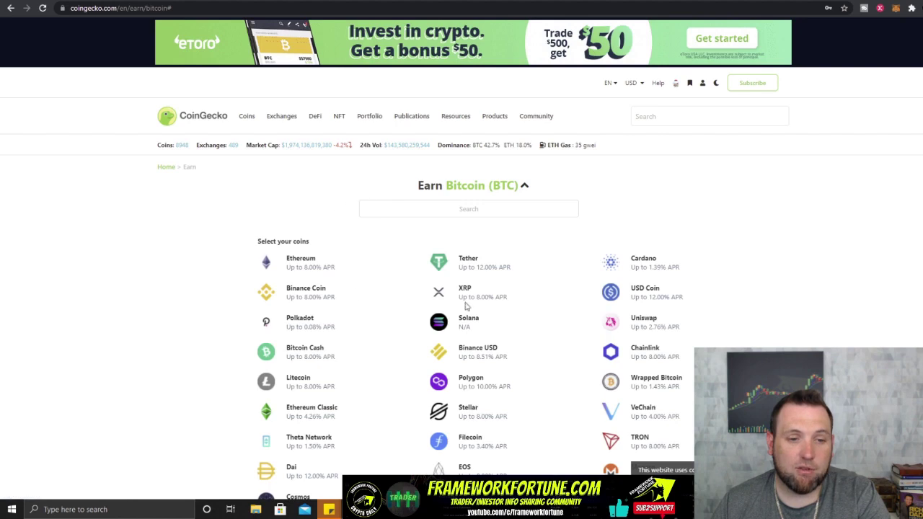
scroll(502, 229, down, 1)
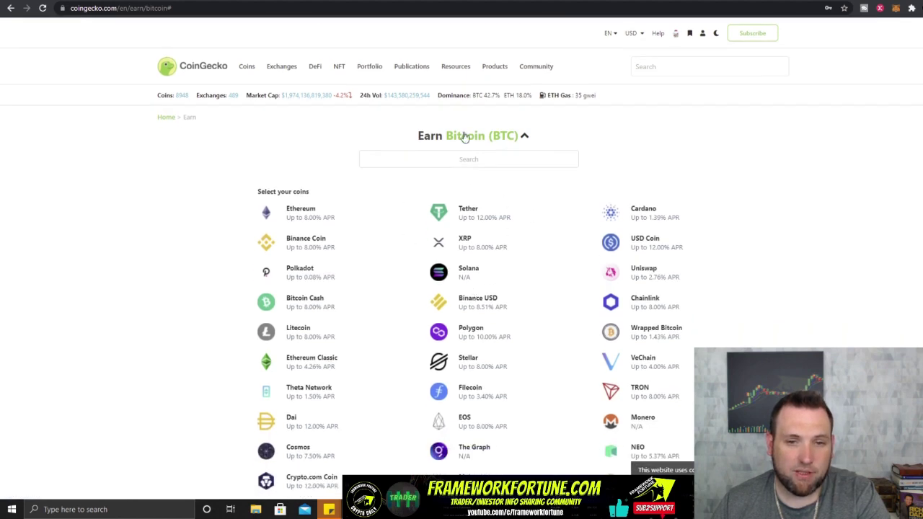
click(515, 139)
click(516, 139)
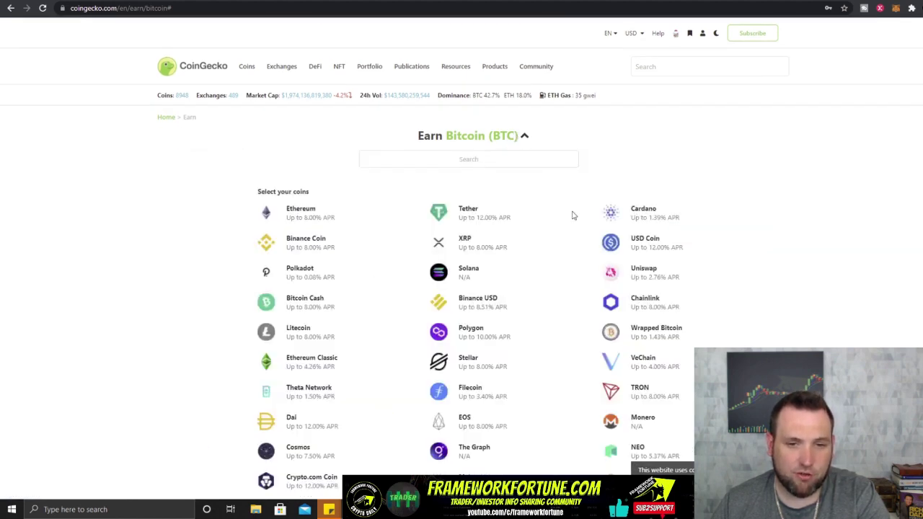
click(643, 212)
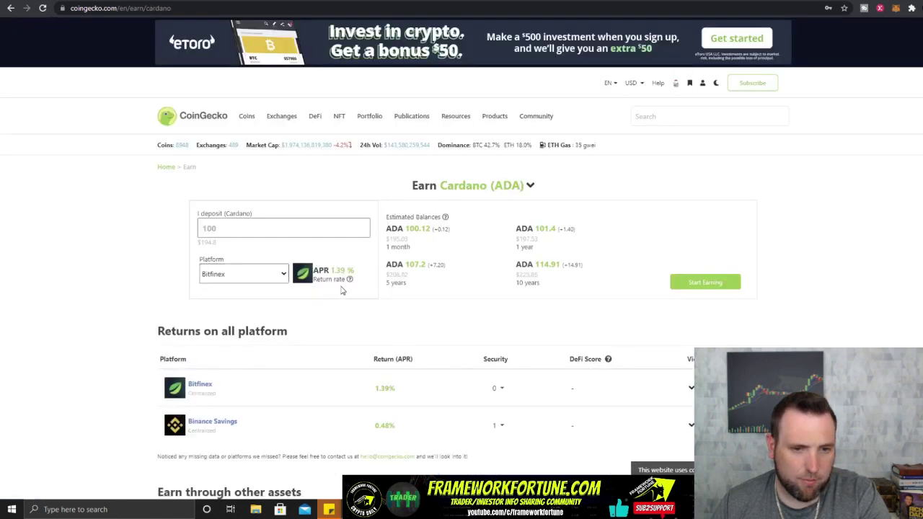
- Examine the Cardano deposit's estimated balances and check which earning platforms are available
click(267, 225)
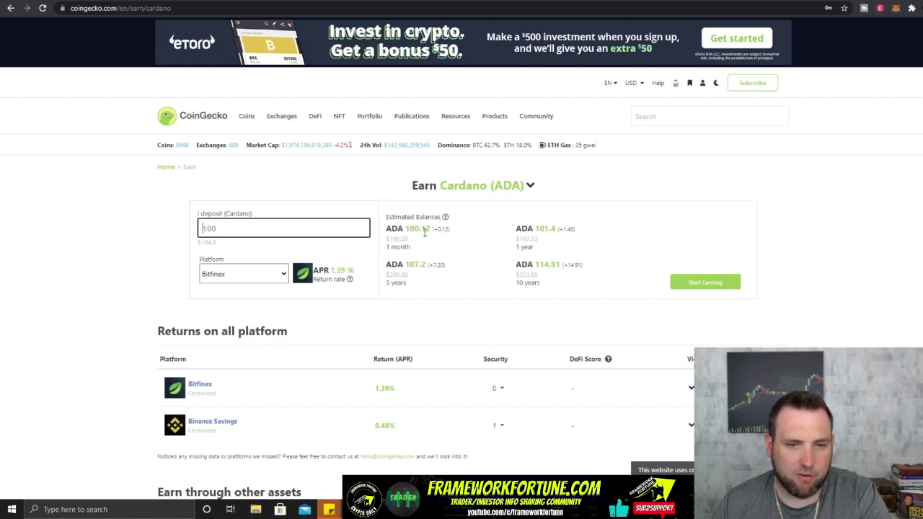
drag(425, 229, 434, 231)
click(543, 229)
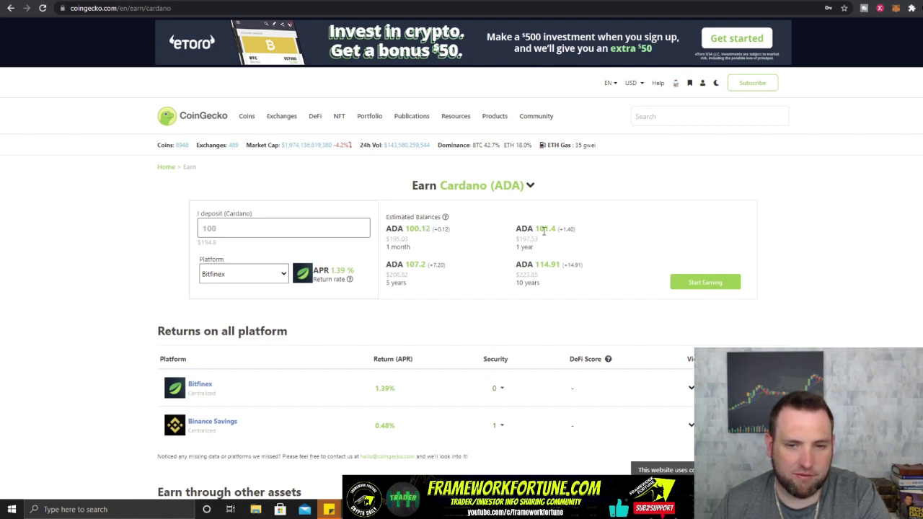
drag(551, 229, 568, 228)
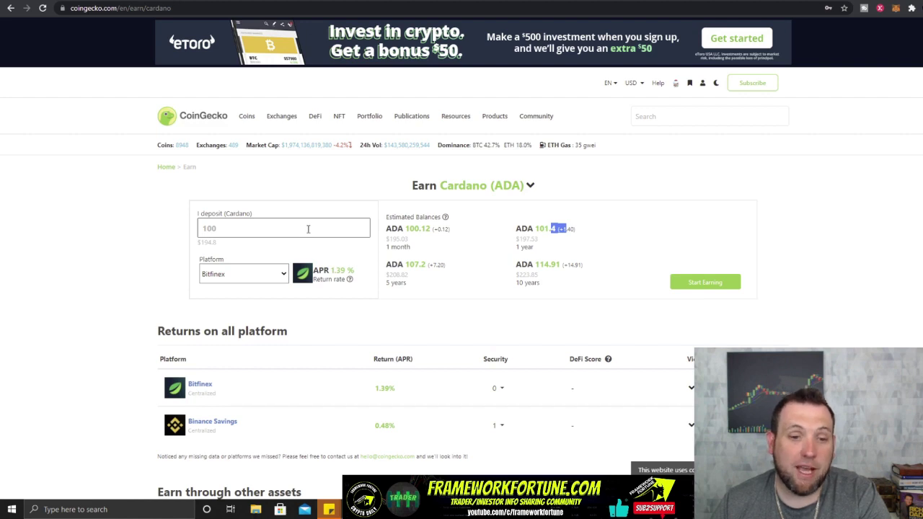
click(280, 273)
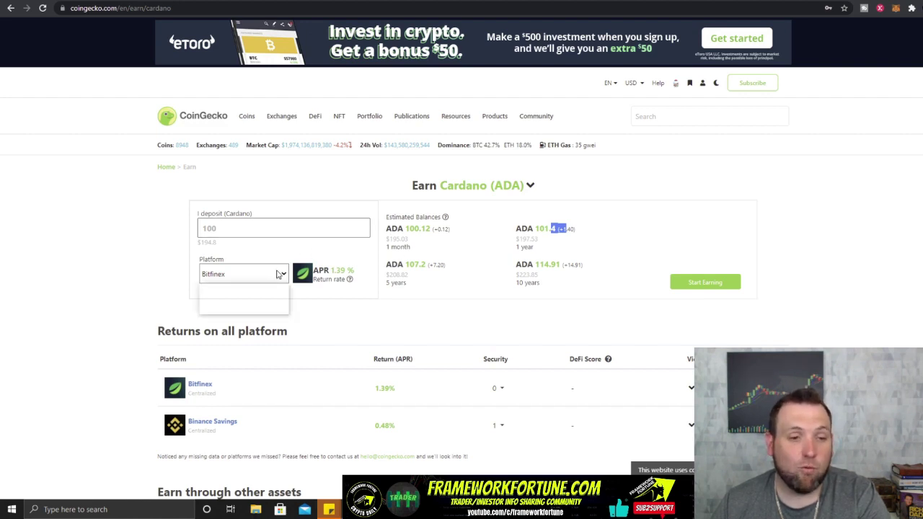
click(468, 263)
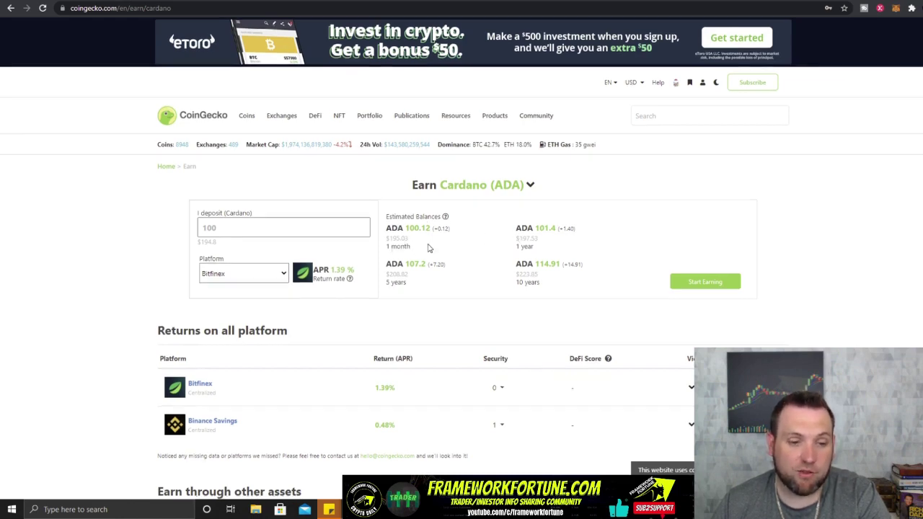
scroll(429, 248, down, 3)
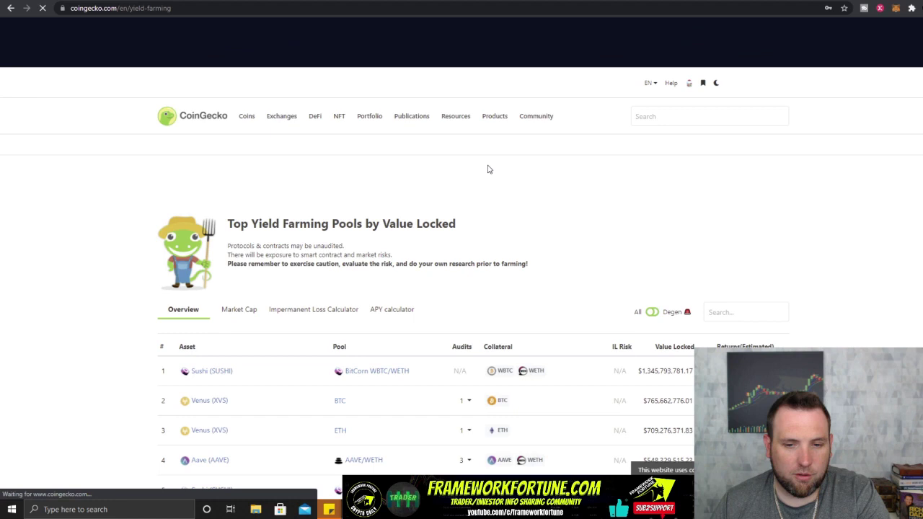
- Look through the top yield farming pools by value locked, and check the Impermanent Loss and APY calculators
scroll(487, 169, down, 2)
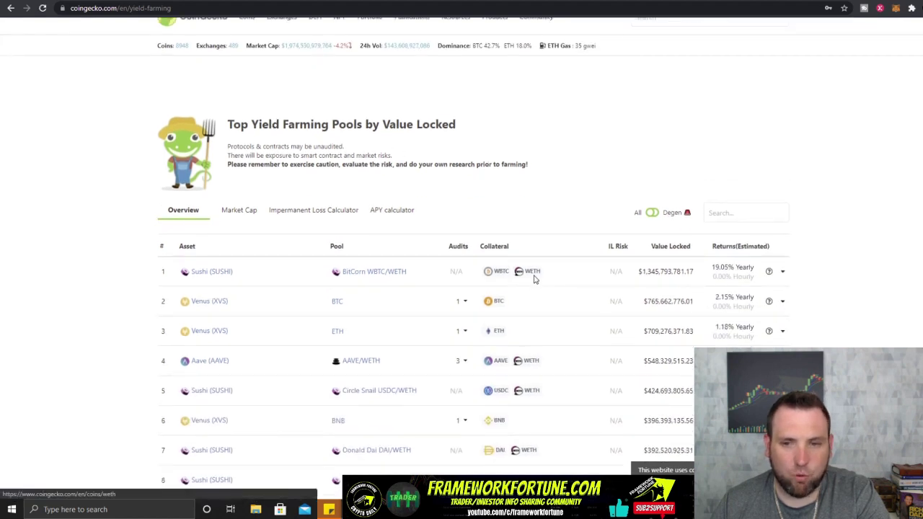
scroll(222, 181, down, 2)
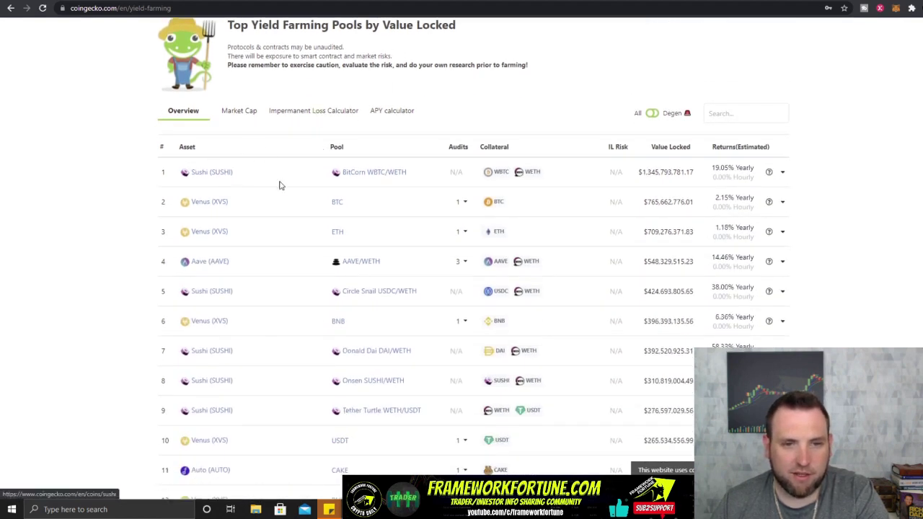
click(313, 111)
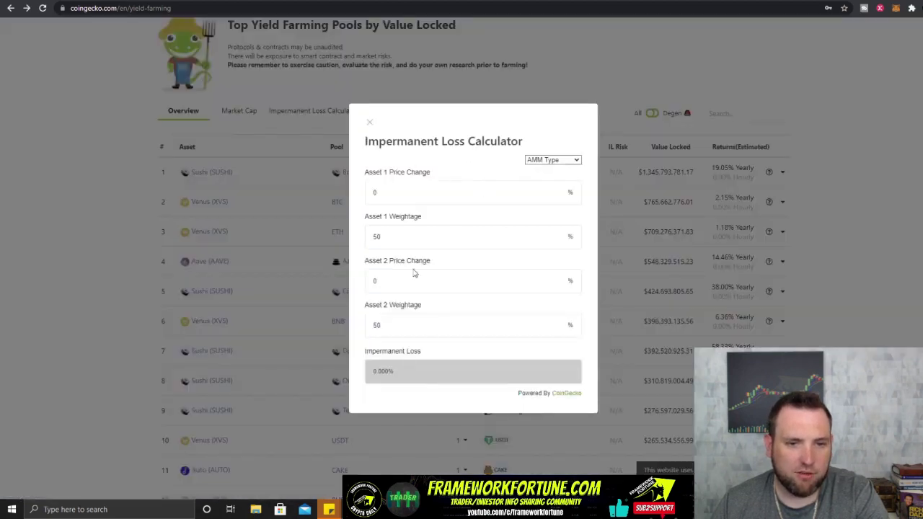
click(368, 125)
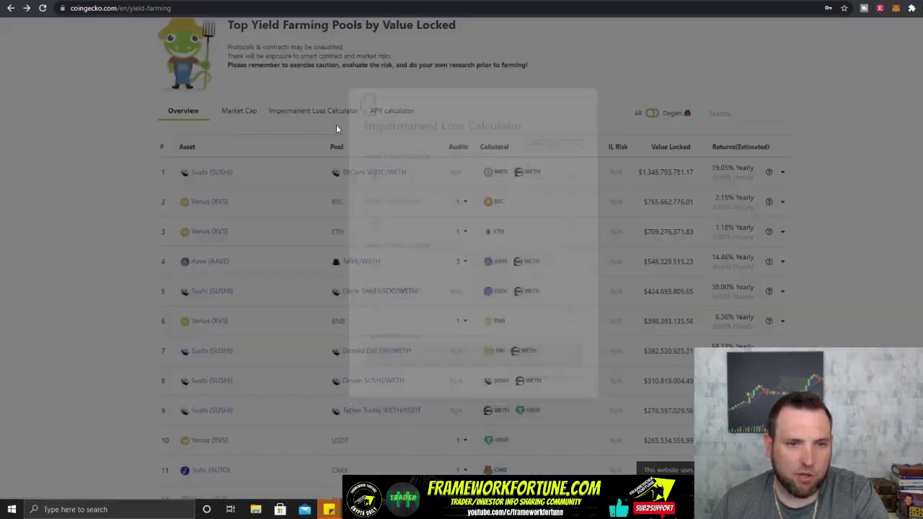
click(389, 113)
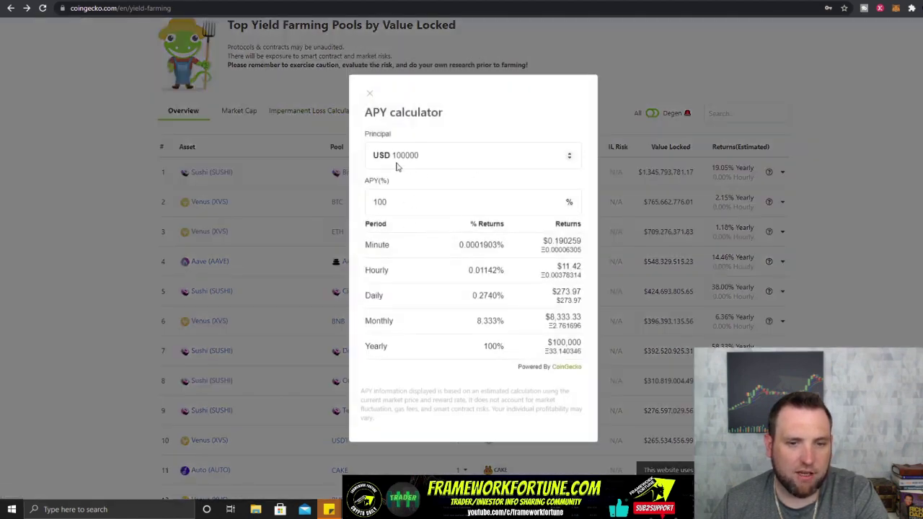
click(369, 93)
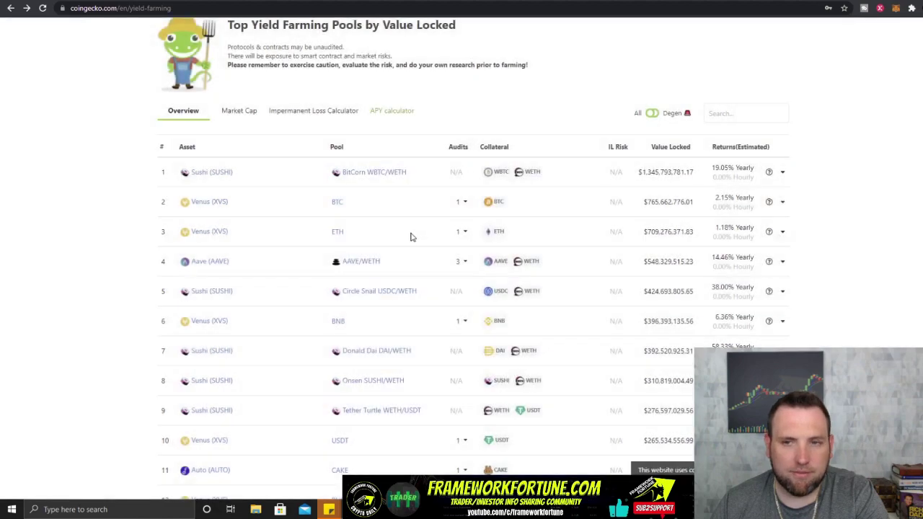
scroll(415, 216, down, 9)
scroll(314, 157, down, 2)
- Open Compare Coins, replace Ethereum with StormX (STMX), and compare it with Bitcoin
scroll(527, 243, up, 12)
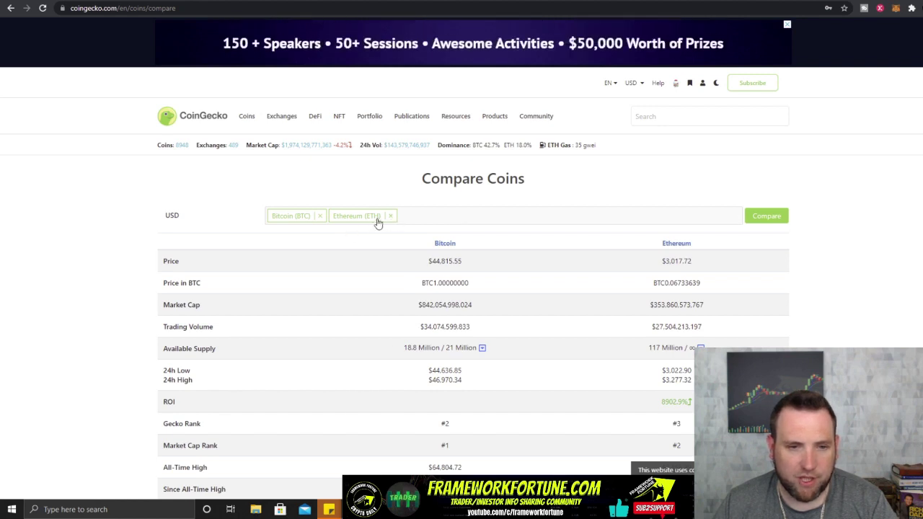
click(390, 215)
click(385, 215)
text(s)
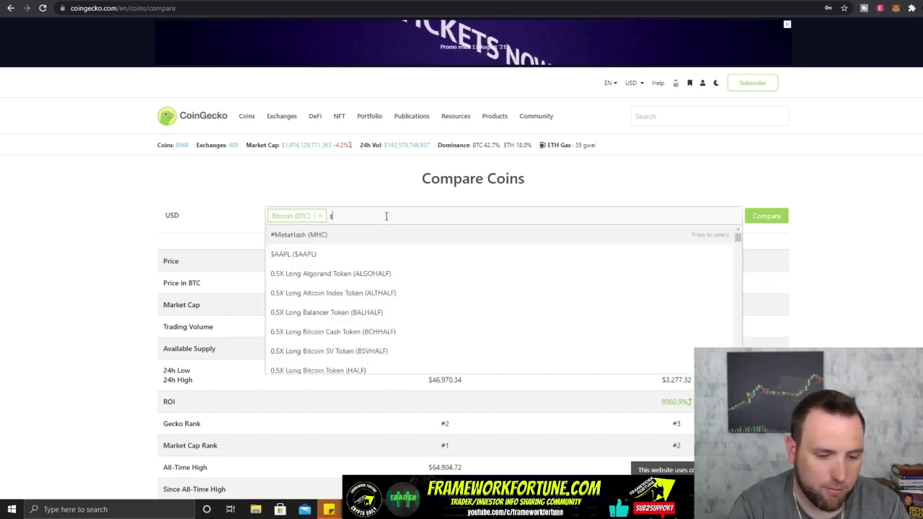
text(torm)
key(Return)
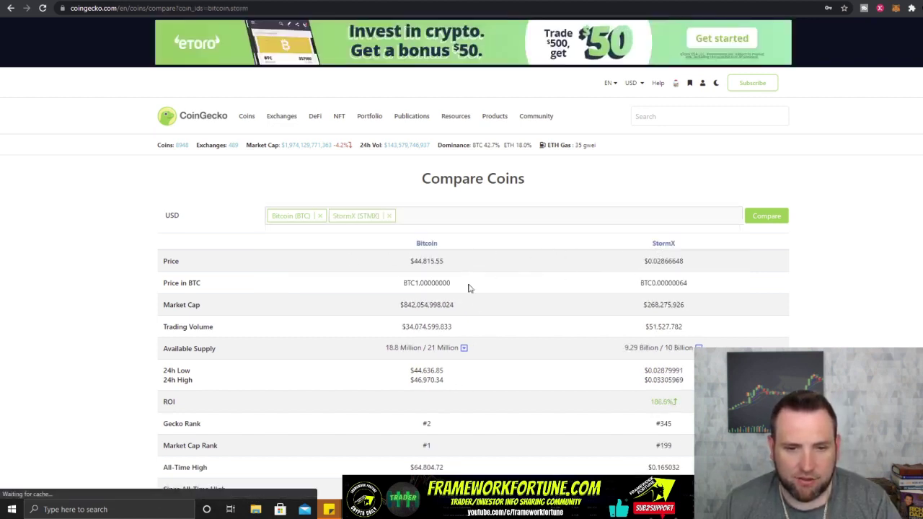
- Examine the Bitcoin and StormX comparison, including supply, price changes, and the price and market cap charts
scroll(523, 334, down, 2)
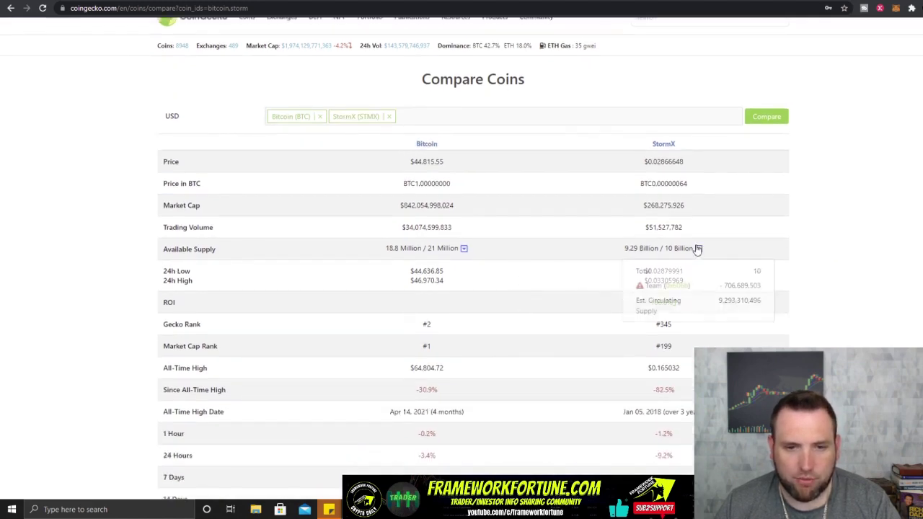
scroll(550, 282, down, 5)
scroll(671, 194, down, 5)
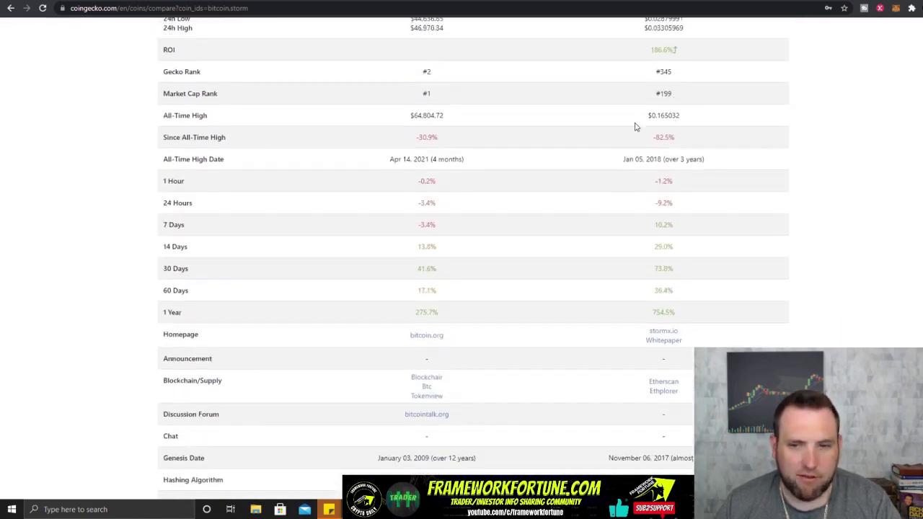
scroll(588, 228, down, 4)
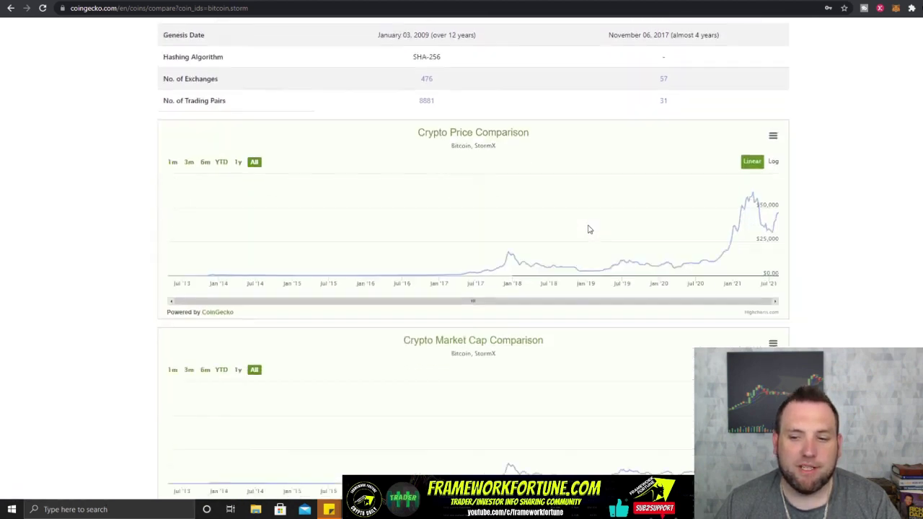
scroll(572, 230, down, 3)
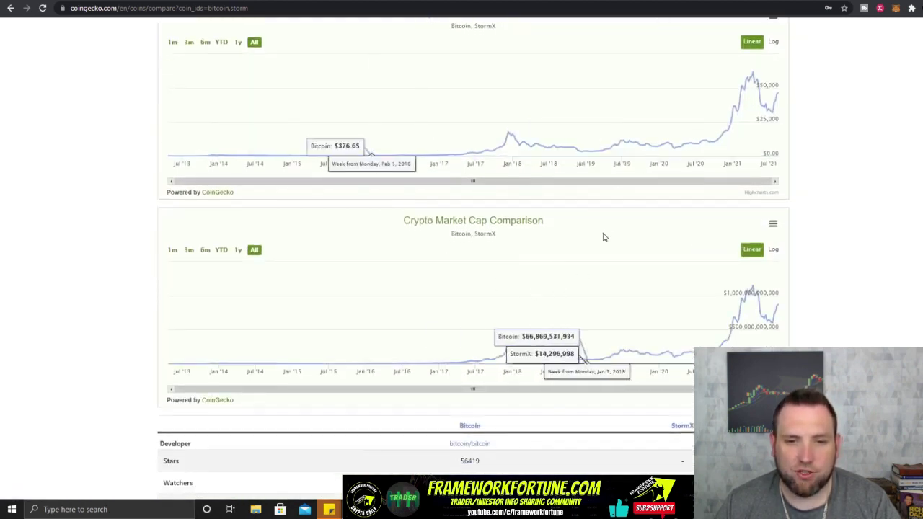
scroll(603, 233, up, 3)
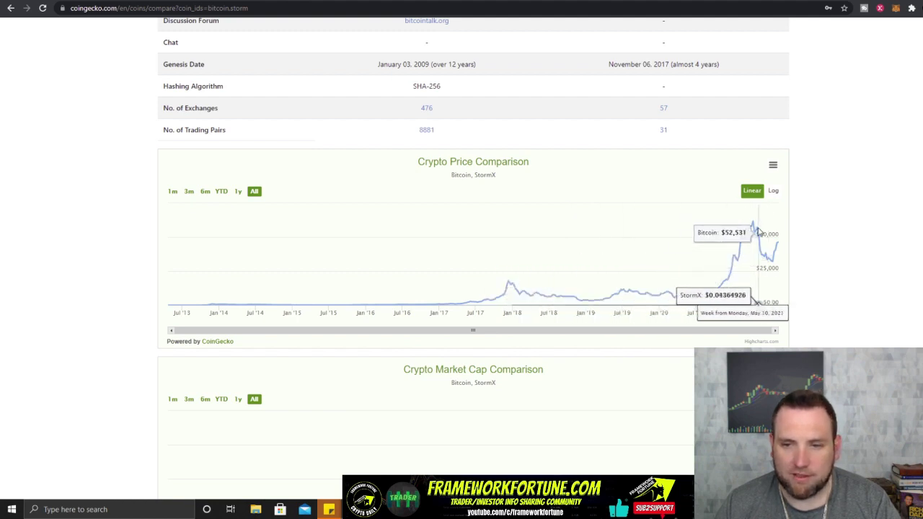
- Open the Bitcoin Treasury page and review the public companies' Bitcoin holdings
scroll(466, 118, up, 15)
mouse_move(465, 118)
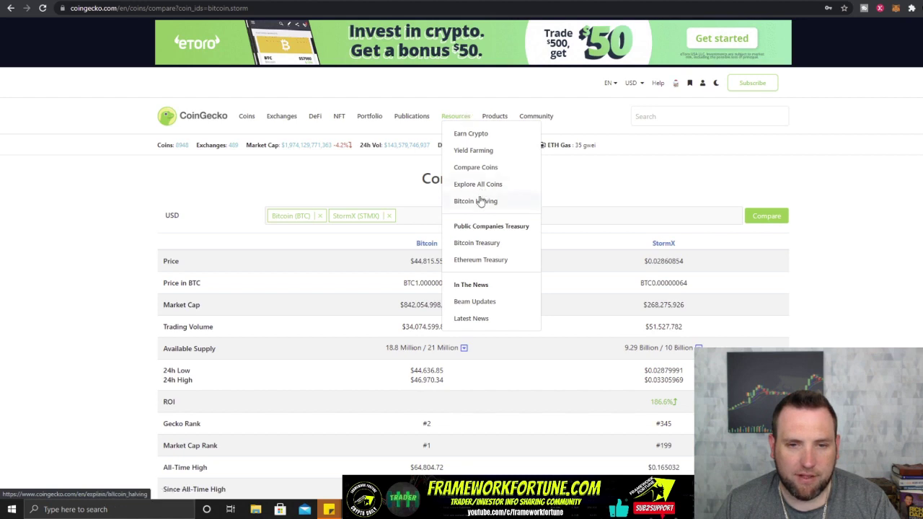
click(484, 245)
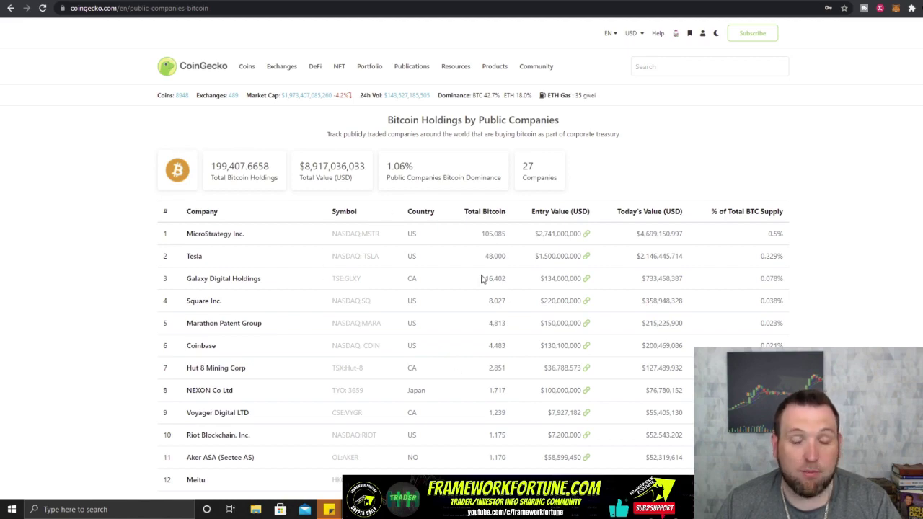
scroll(515, 251, down, 2)
scroll(418, 220, up, 2)
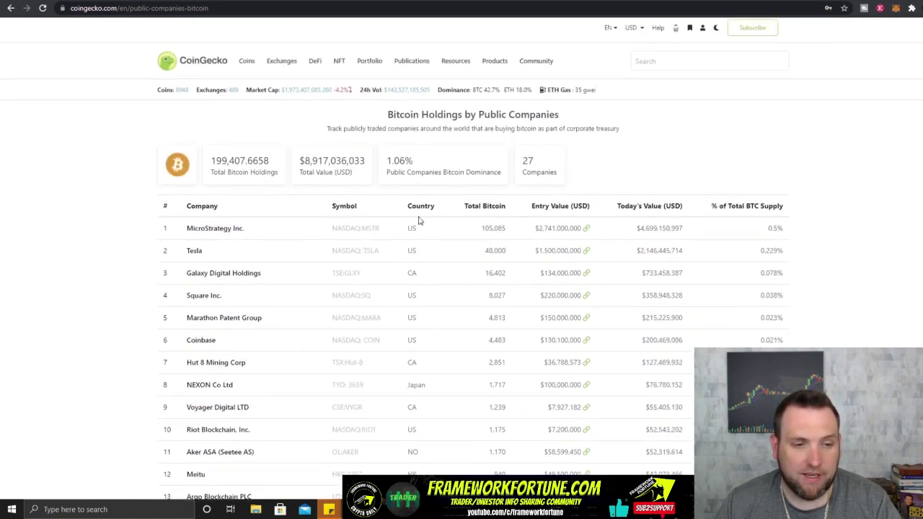
scroll(232, 337, down, 5)
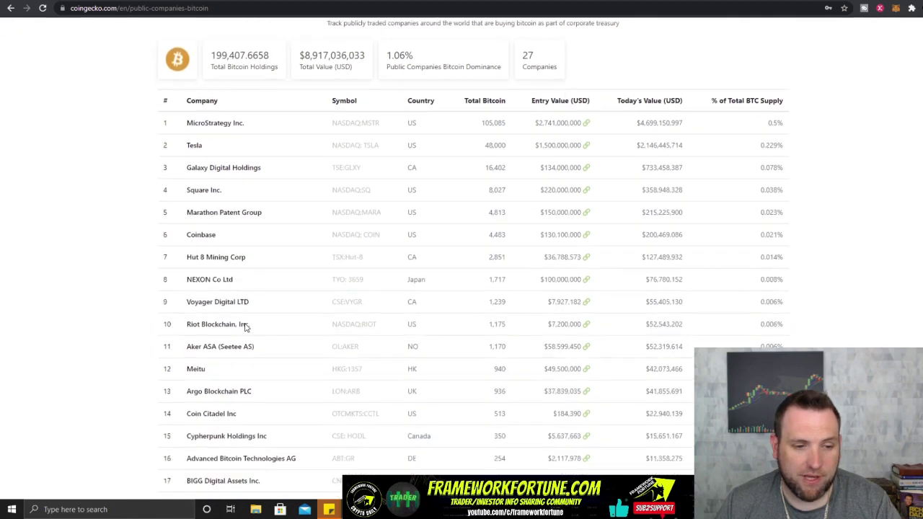
scroll(283, 317, up, 6)
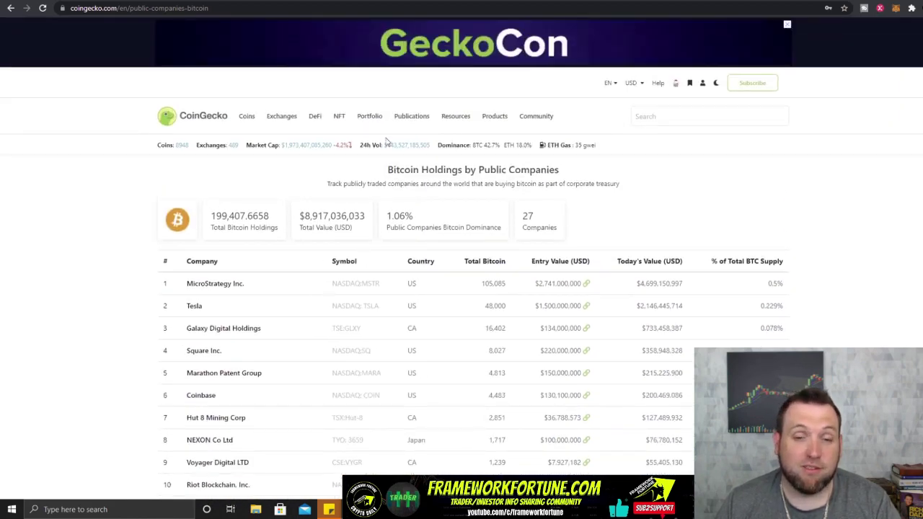
mouse_move(465, 117)
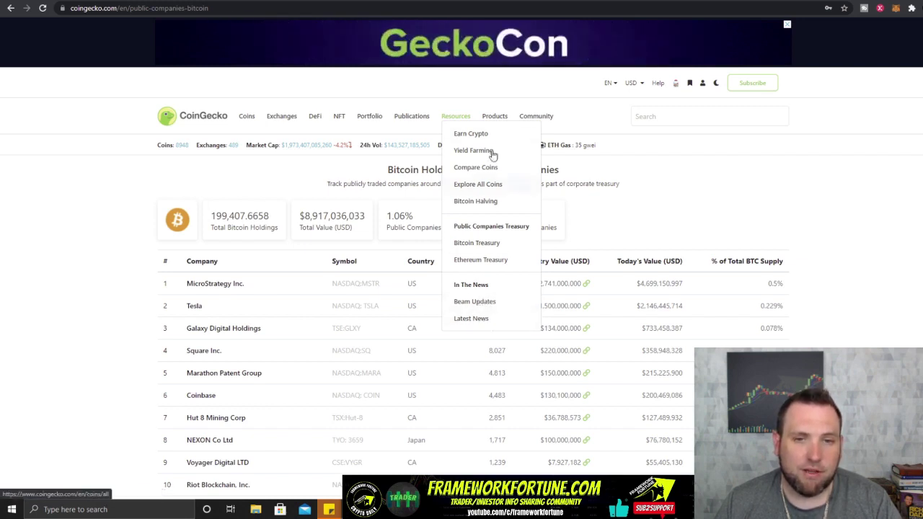
mouse_move(495, 119)
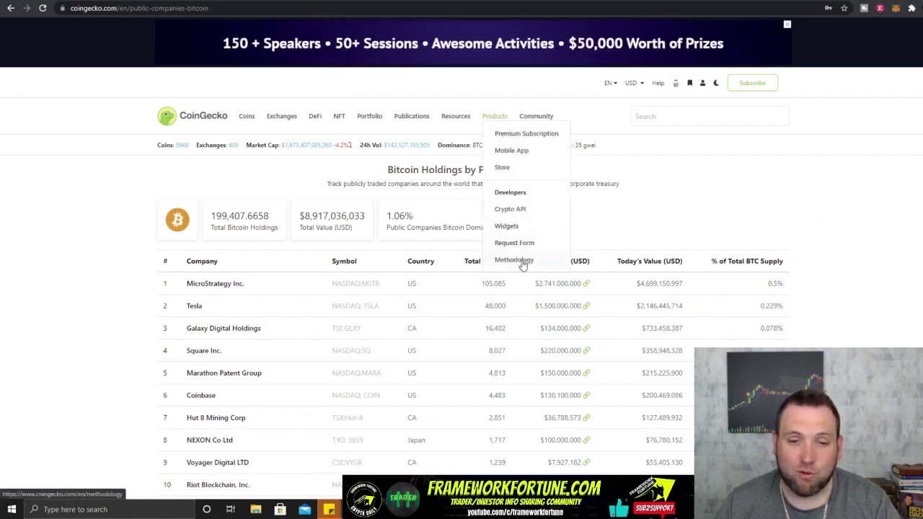
mouse_move(541, 122)
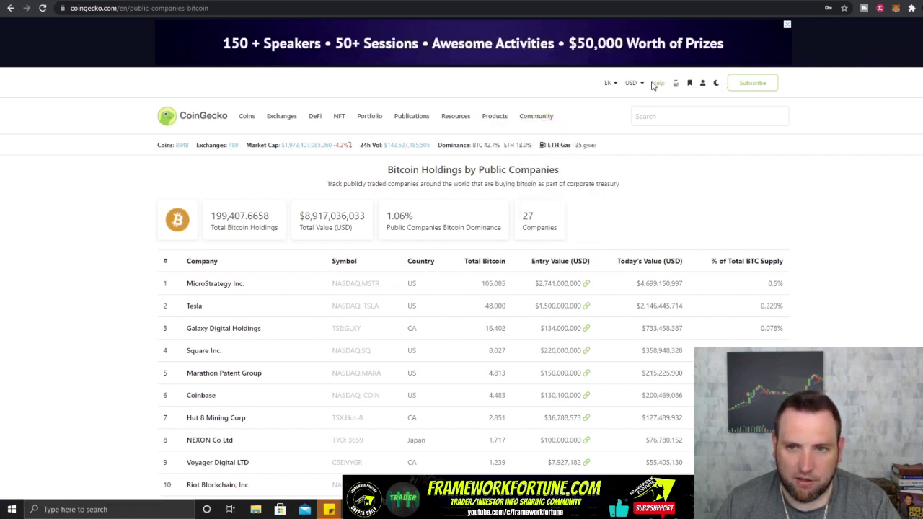
mouse_move(613, 84)
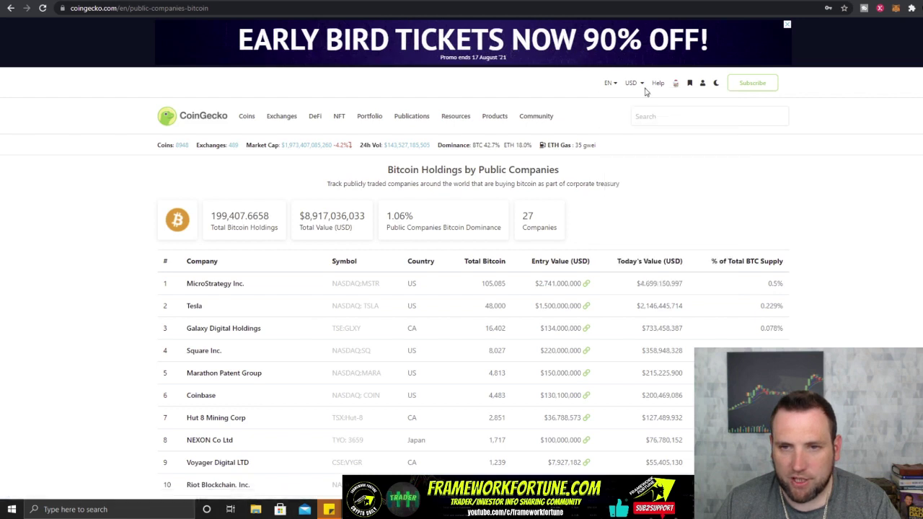
mouse_move(643, 87)
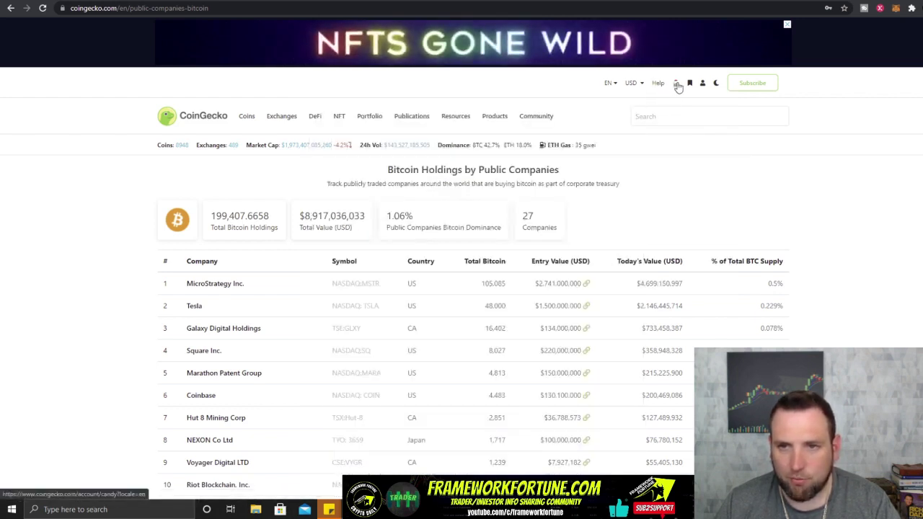
- Open the My Candies account page, switch to Rewards, and browse the offers that candies can be redeemed for
click(677, 84)
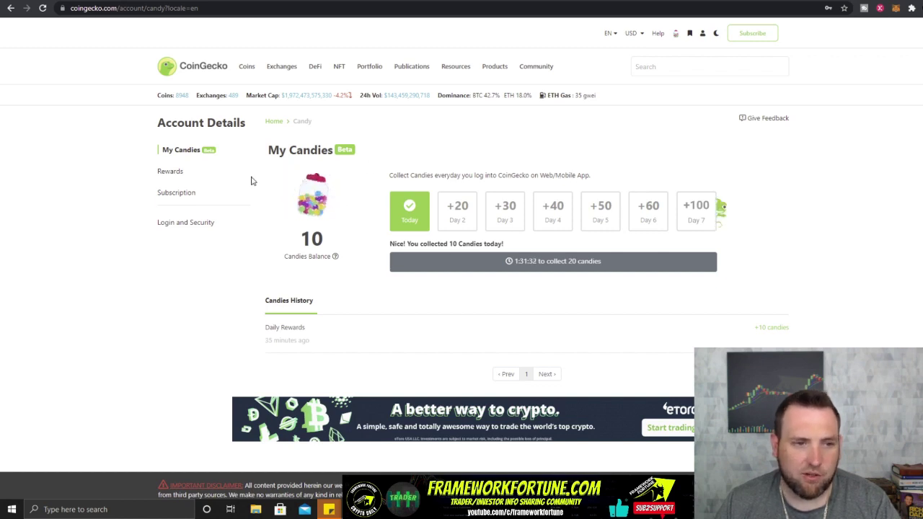
click(181, 174)
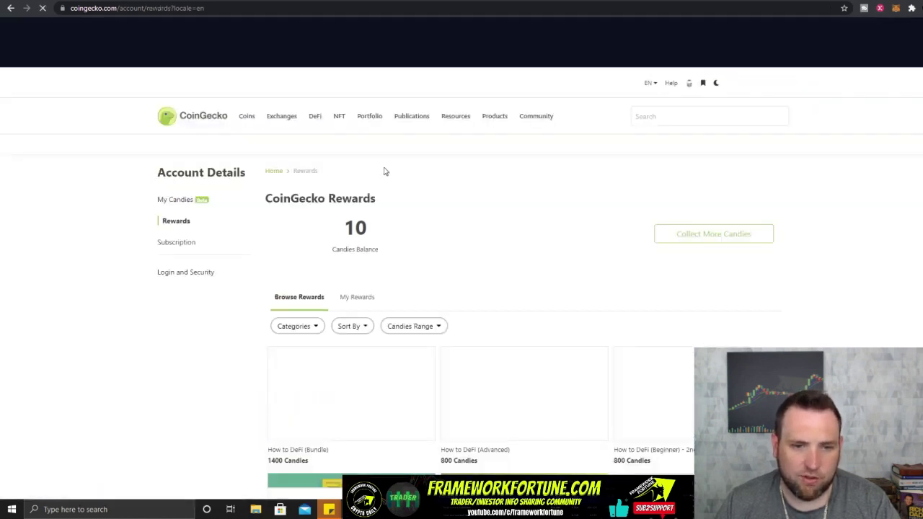
scroll(490, 194, down, 3)
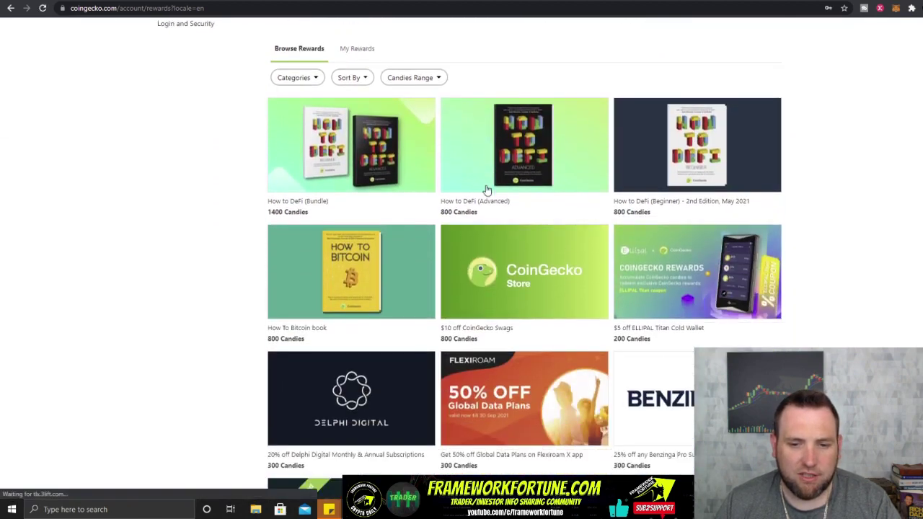
scroll(487, 189, down, 2)
scroll(487, 190, up, 1)
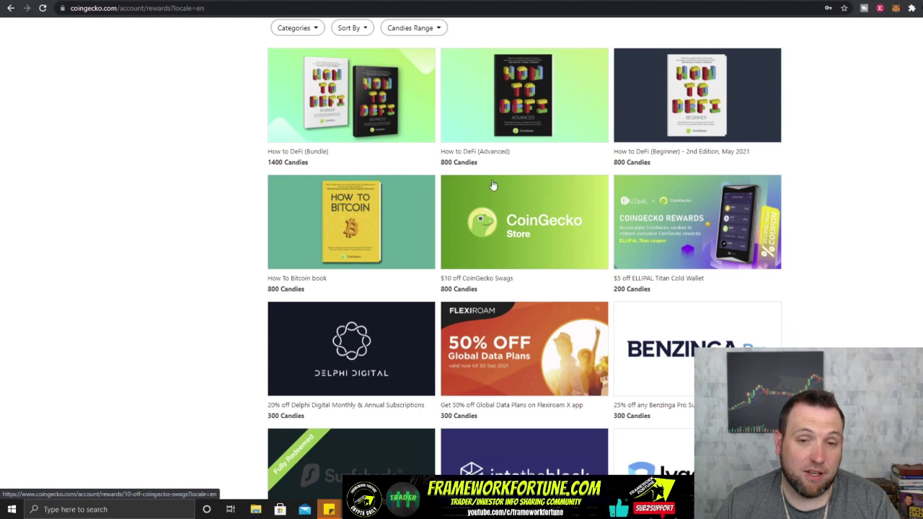
scroll(505, 209, down, 3)
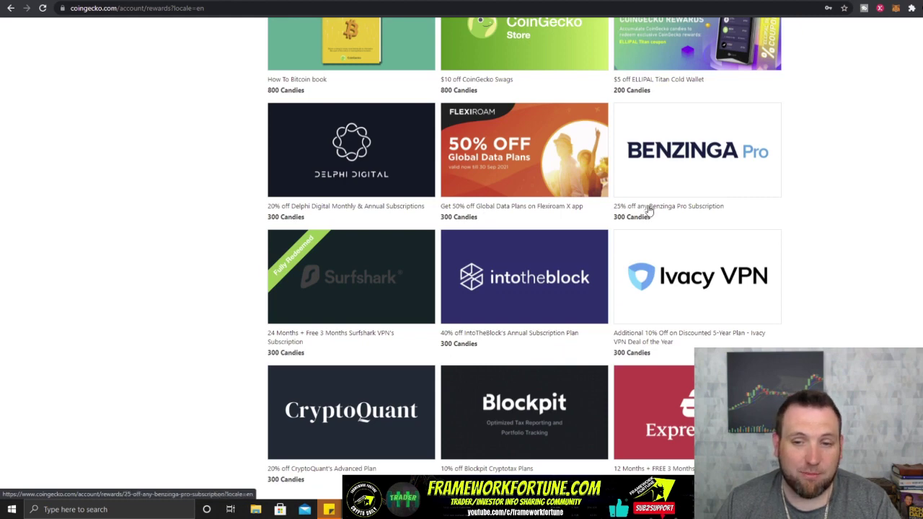
scroll(488, 287, down, 2)
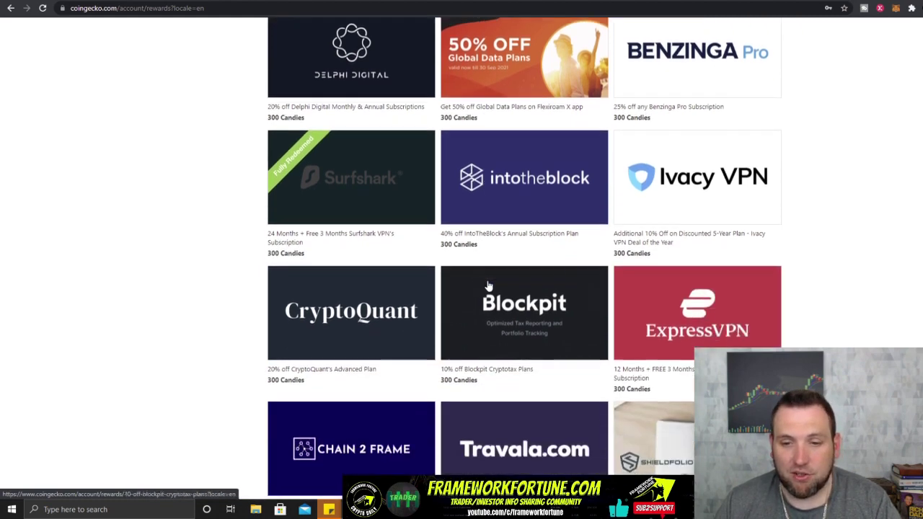
scroll(488, 286, down, 3)
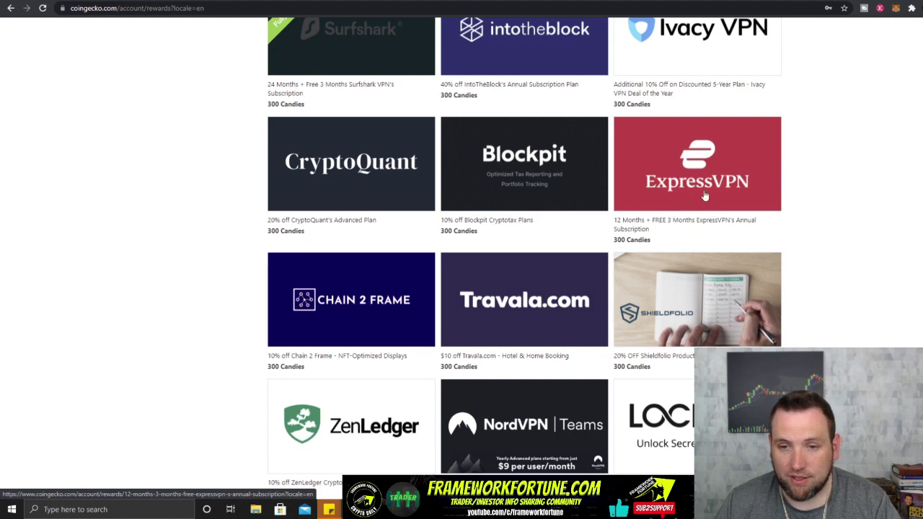
scroll(530, 224, down, 5)
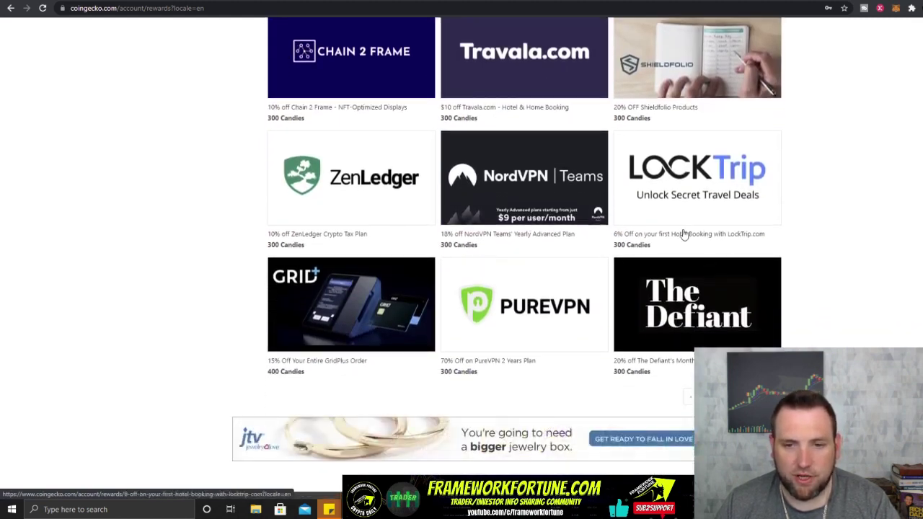
scroll(368, 230, up, 10)
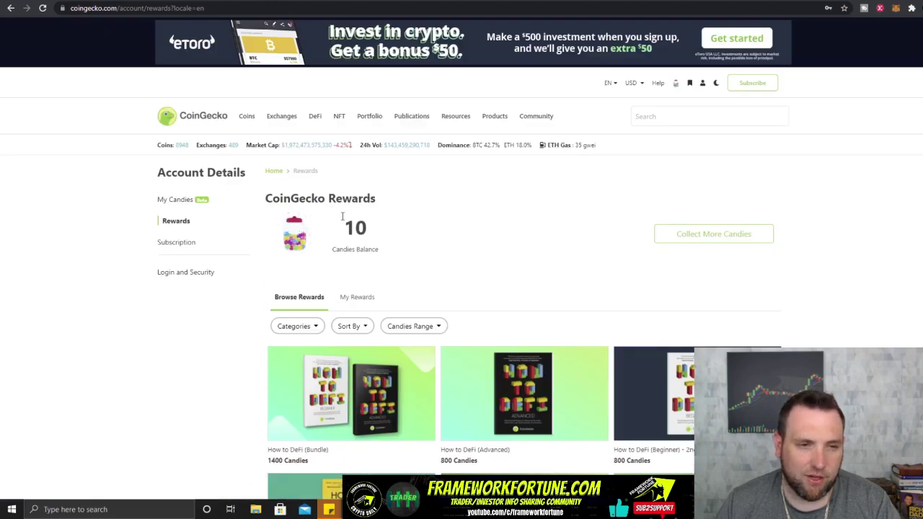
- Switch the site to dark mode and view the account options
click(716, 83)
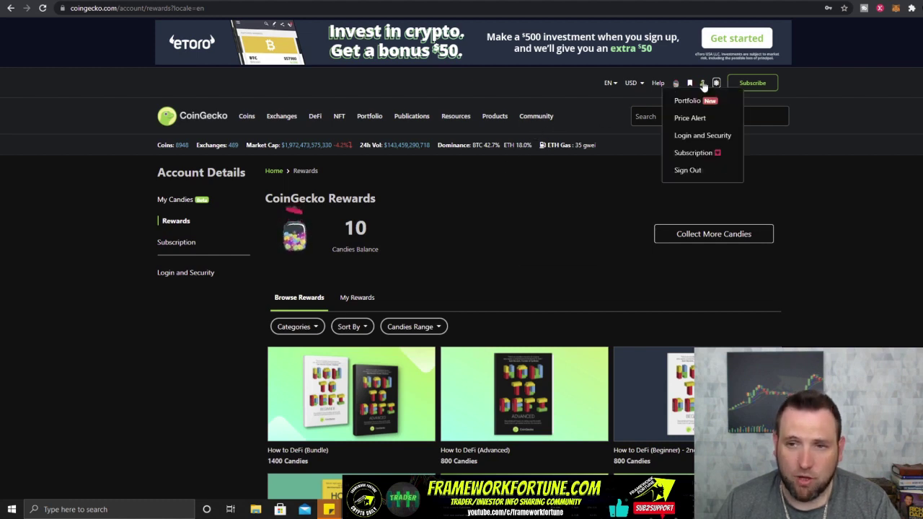
mouse_move(701, 85)
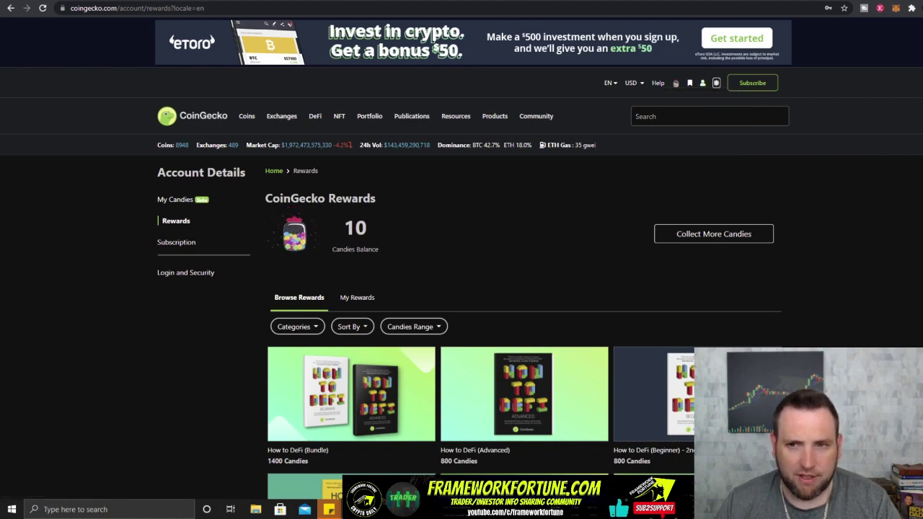
- Open the CoinGecko subscription plans and review the Free plan's features and the Premium plan's annual price
click(699, 155)
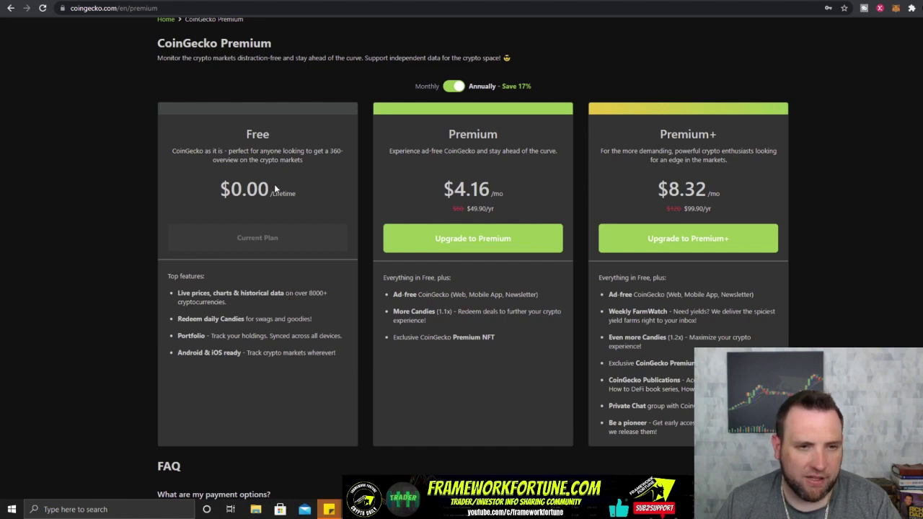
drag(225, 151, 302, 160)
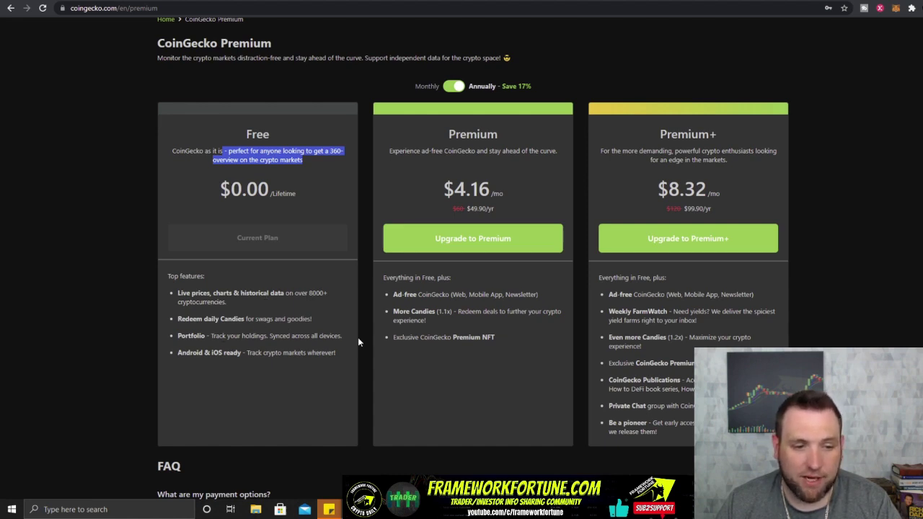
drag(247, 356, 326, 354)
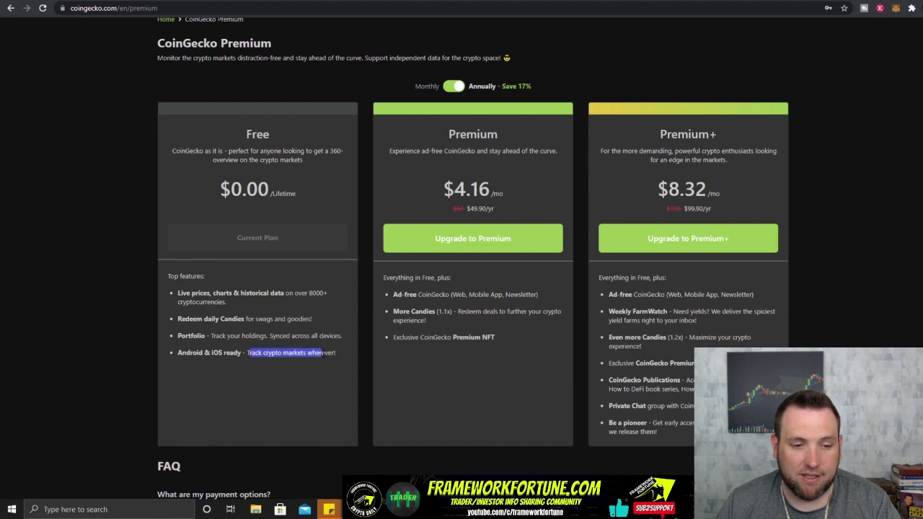
click(310, 373)
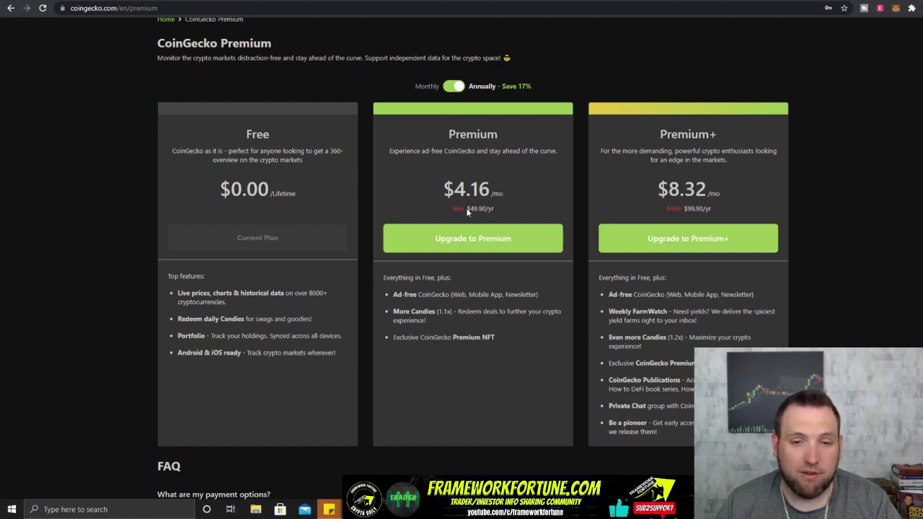
drag(467, 210, 494, 210)
click(503, 214)
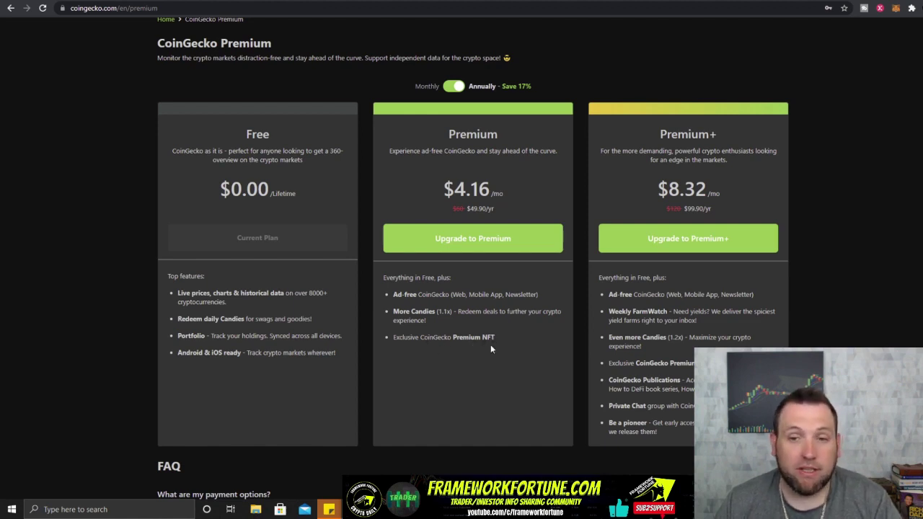
- Review the features included in the Premium+ plan and compare them with the Premium plan's
scroll(822, 237, down, 2)
scroll(821, 238, up, 1)
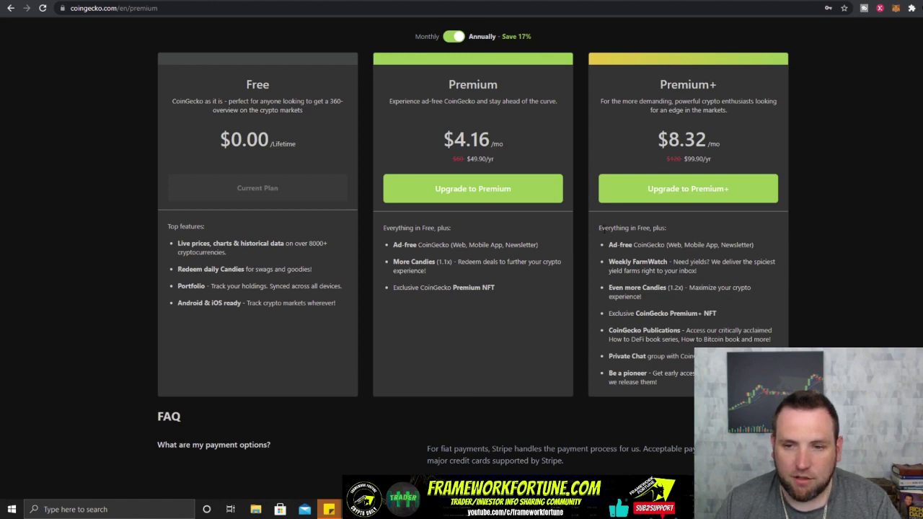
drag(604, 227, 665, 228)
click(667, 243)
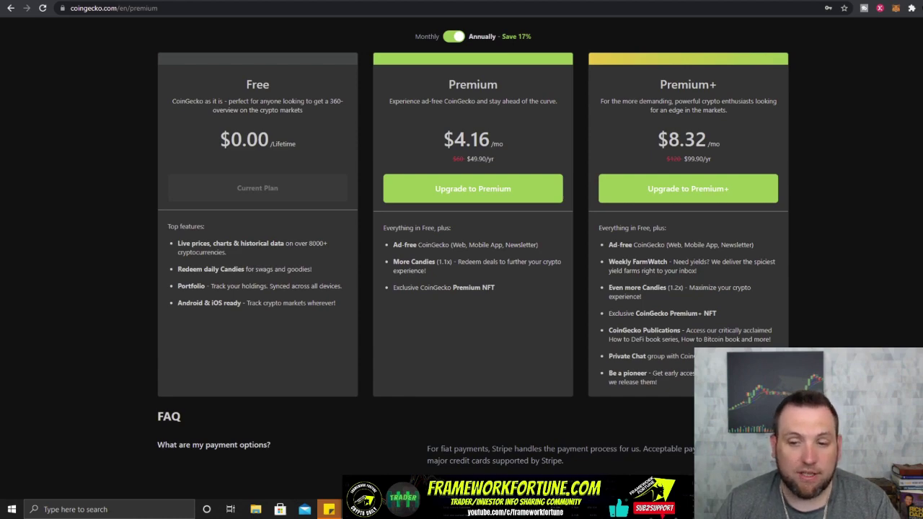
- Read the subscription FAQ on payment options, cancellation, renewal and refunds, including the rule for cryptocurrency payments
scroll(644, 187, down, 3)
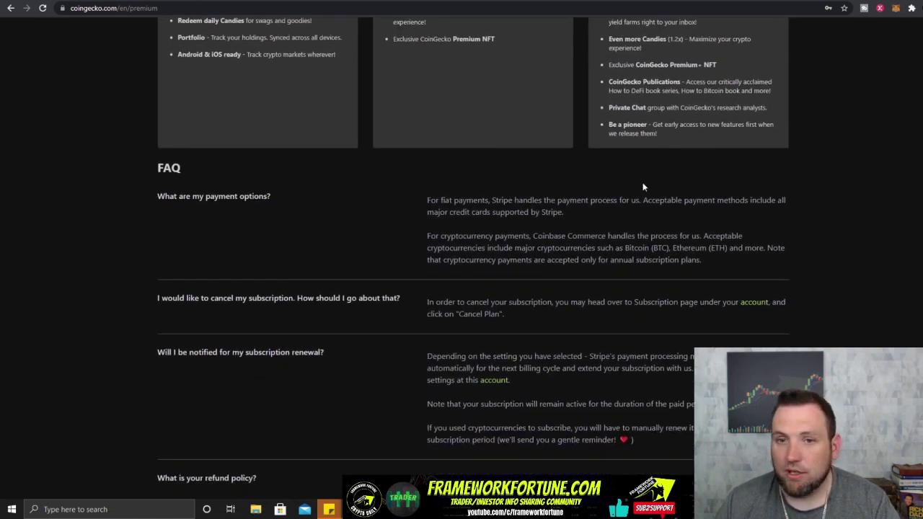
scroll(666, 138, down, 3)
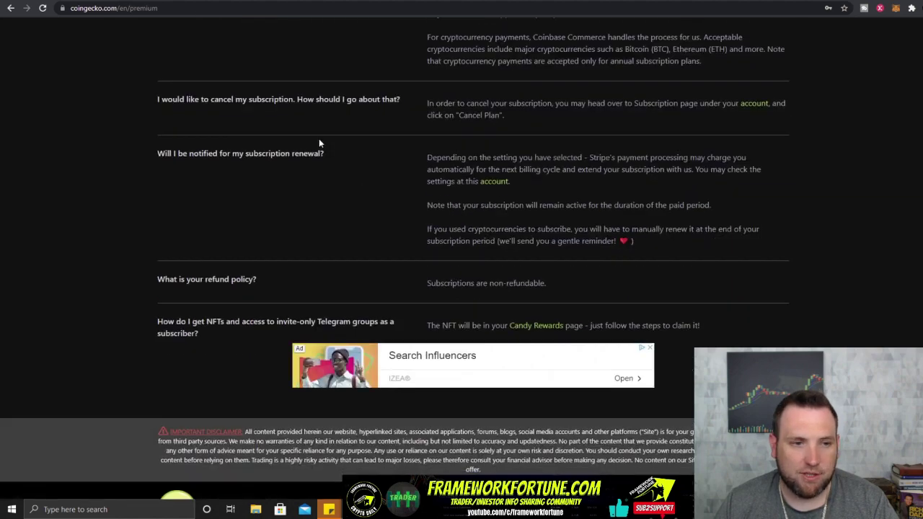
scroll(307, 108, up, 2)
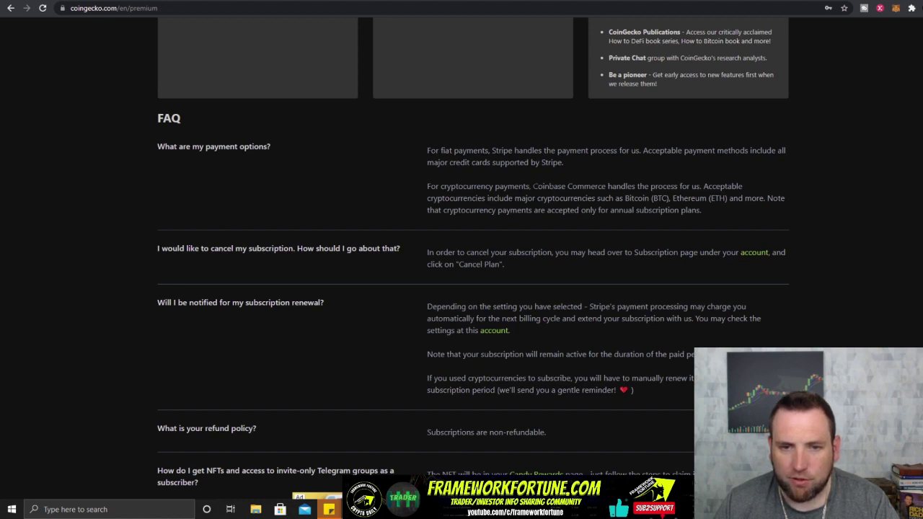
drag(497, 210, 692, 210)
click(718, 213)
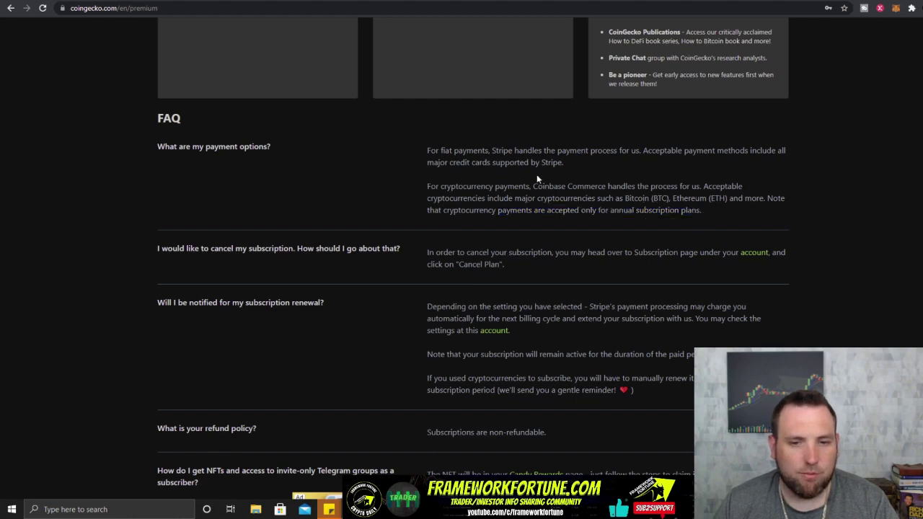
scroll(389, 268, down, 3)
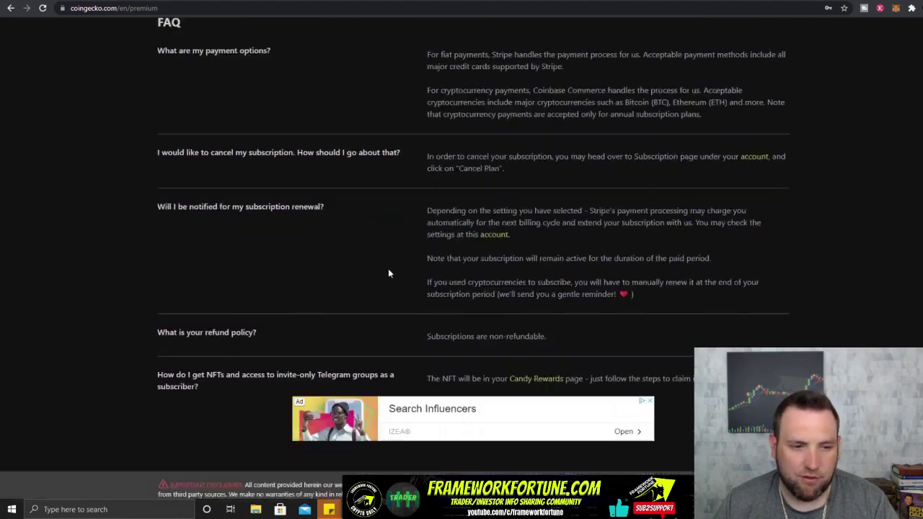
- Return to the start of the CoinGecko Premium page and bring up the account options
scroll(531, 214, up, 2)
scroll(533, 213, up, 8)
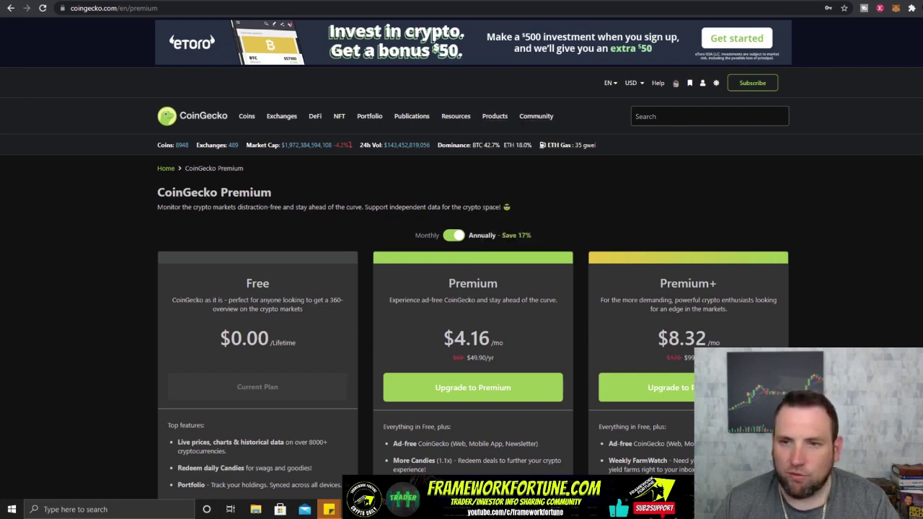
mouse_move(703, 85)
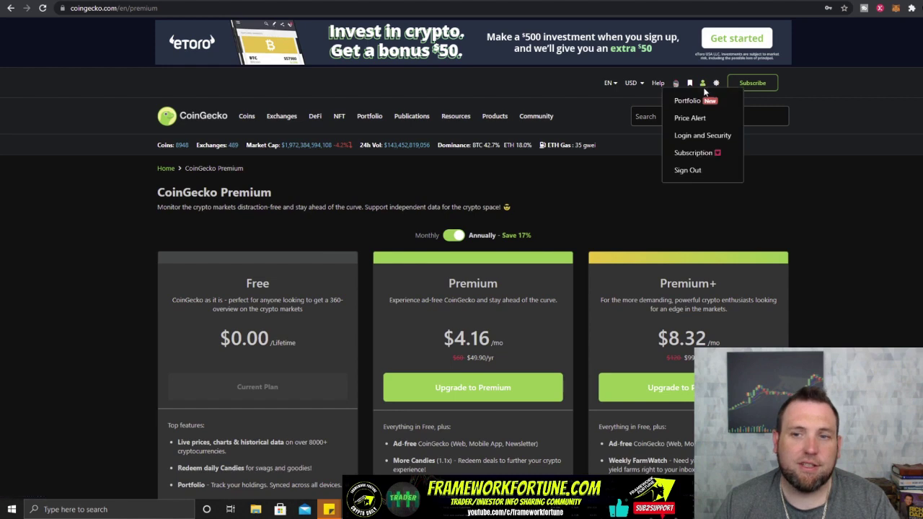